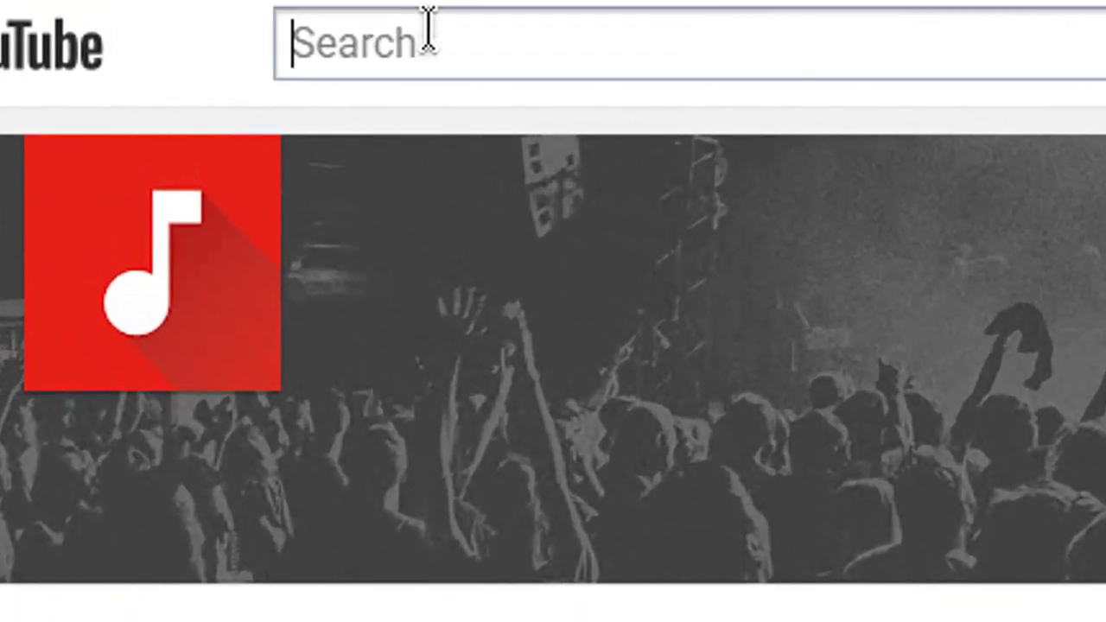
Step: Search YouTube for KKCA and open the KKCA channel
type("KKCA")
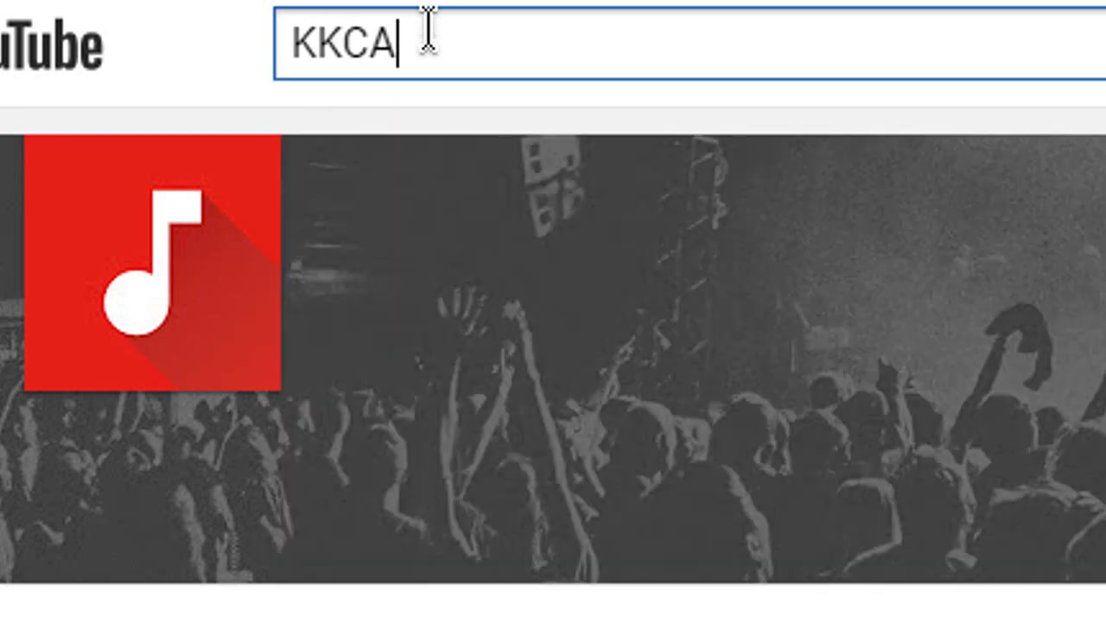
key("Return")
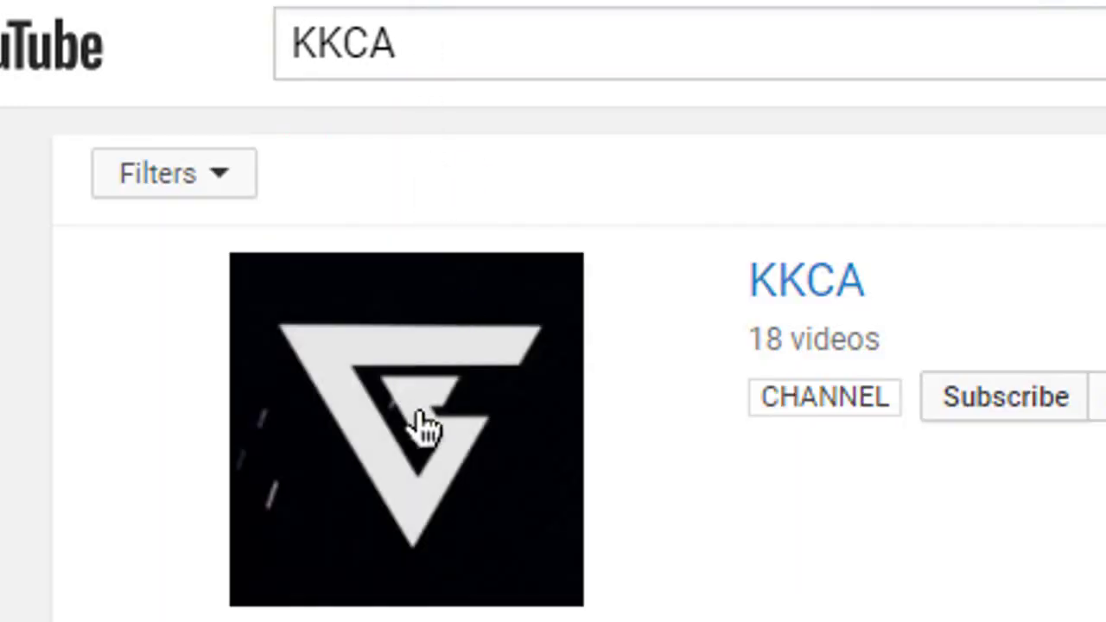
left_click(421, 415)
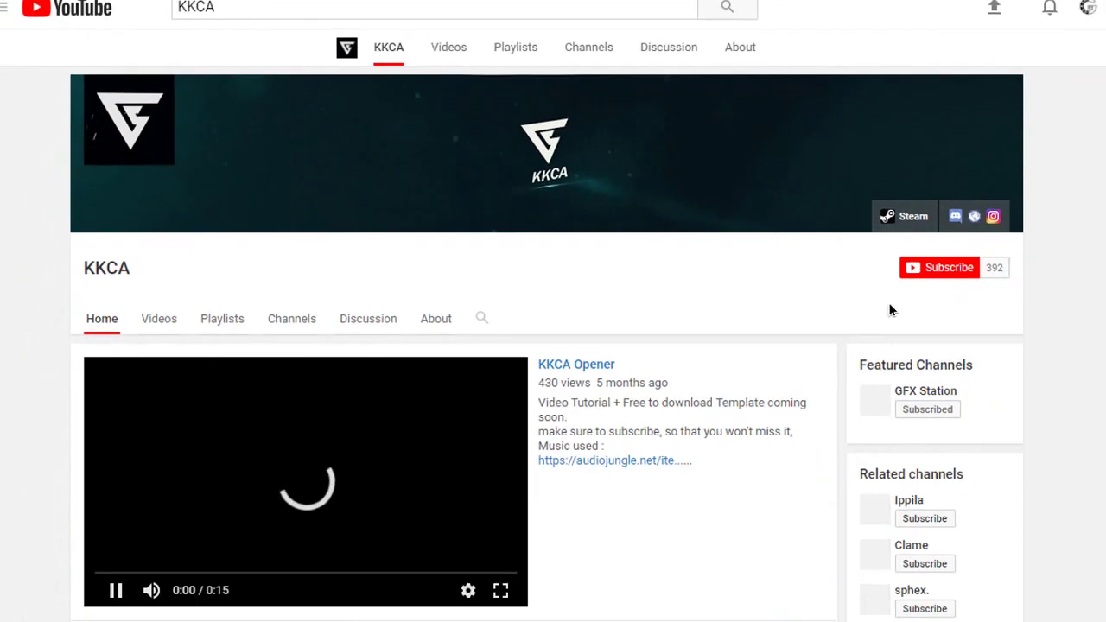
Step: Subscribe to the KKCA channel and turn on its notifications
scroll(946, 259, "down", 1)
left_click(946, 233)
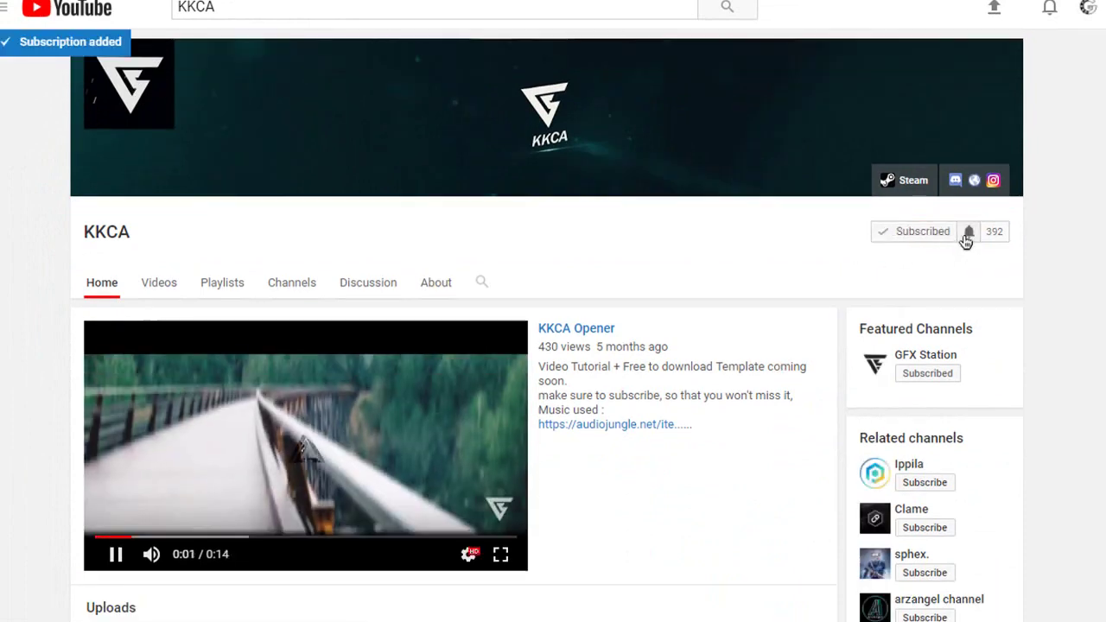
left_click(969, 233)
left_click(424, 269)
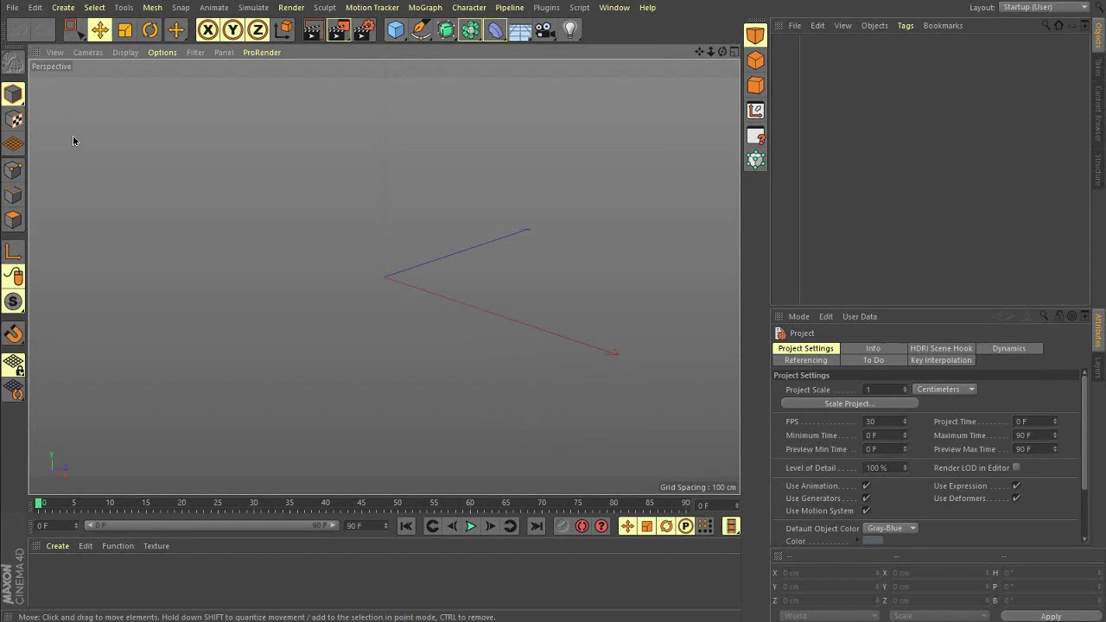
Step: In Cinema 4D, switch to polygon mode, add a cube primitive and select it
left_click(13, 169)
left_click(10, 198)
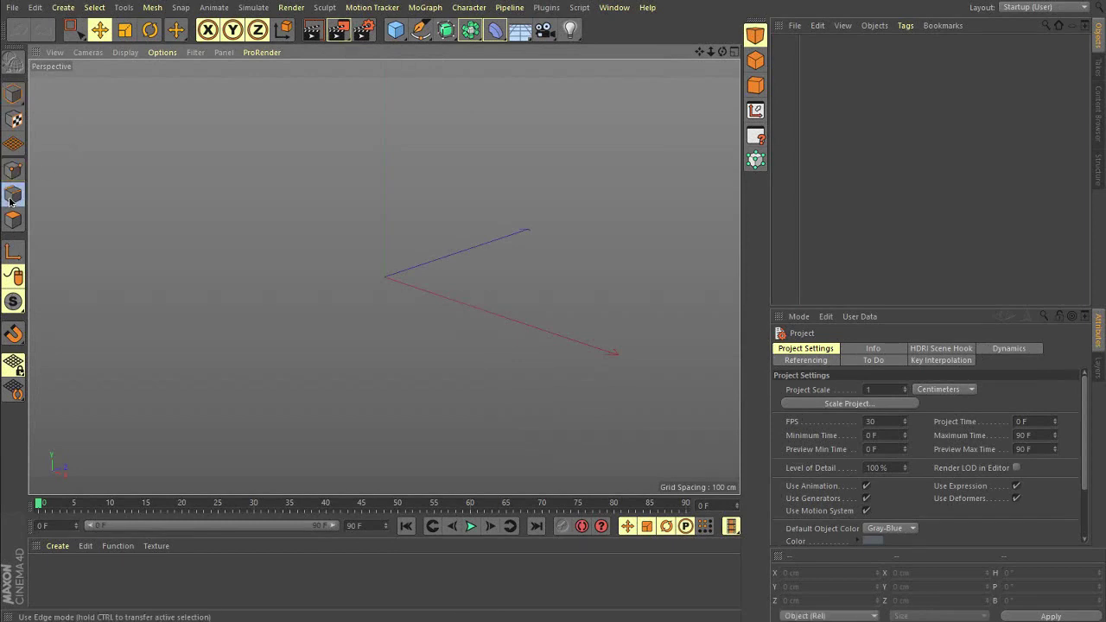
left_click(13, 220)
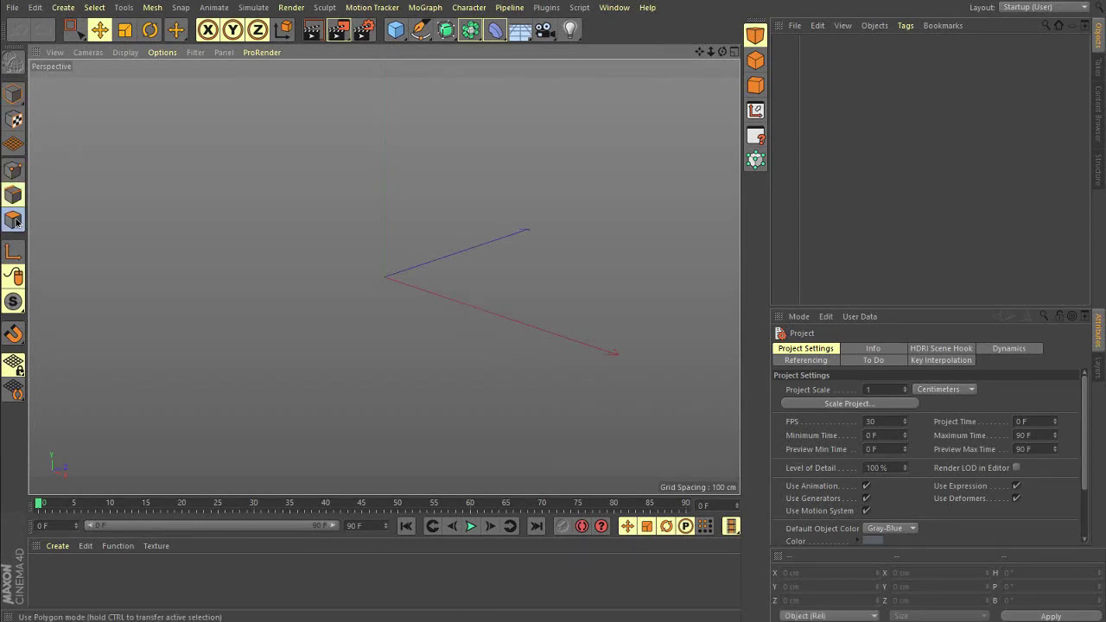
left_click(396, 30)
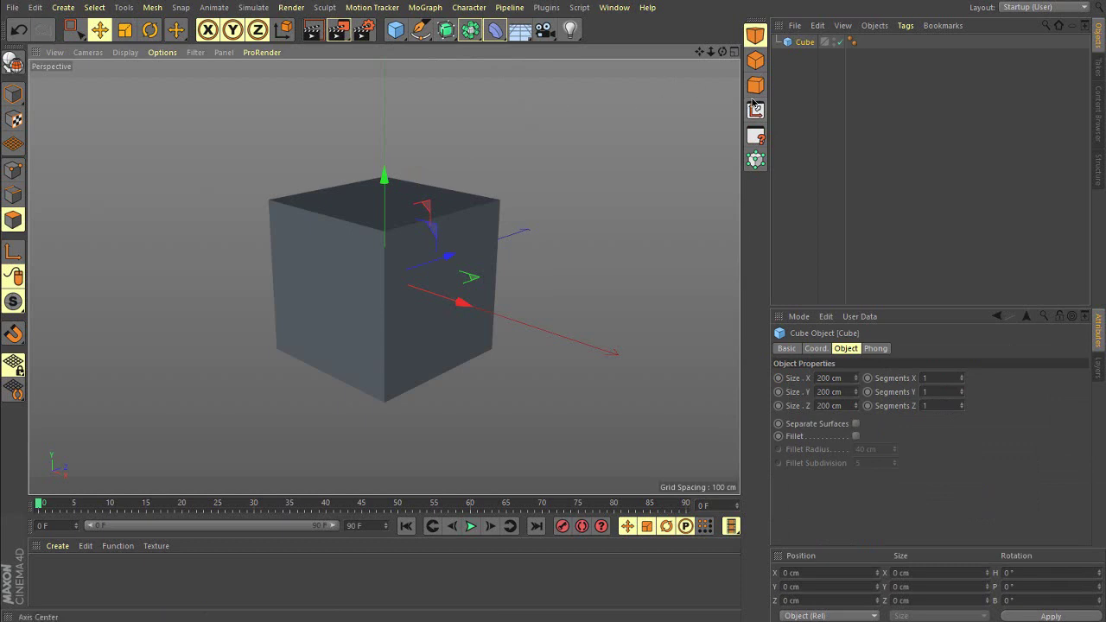
left_click(798, 84)
left_click(804, 45)
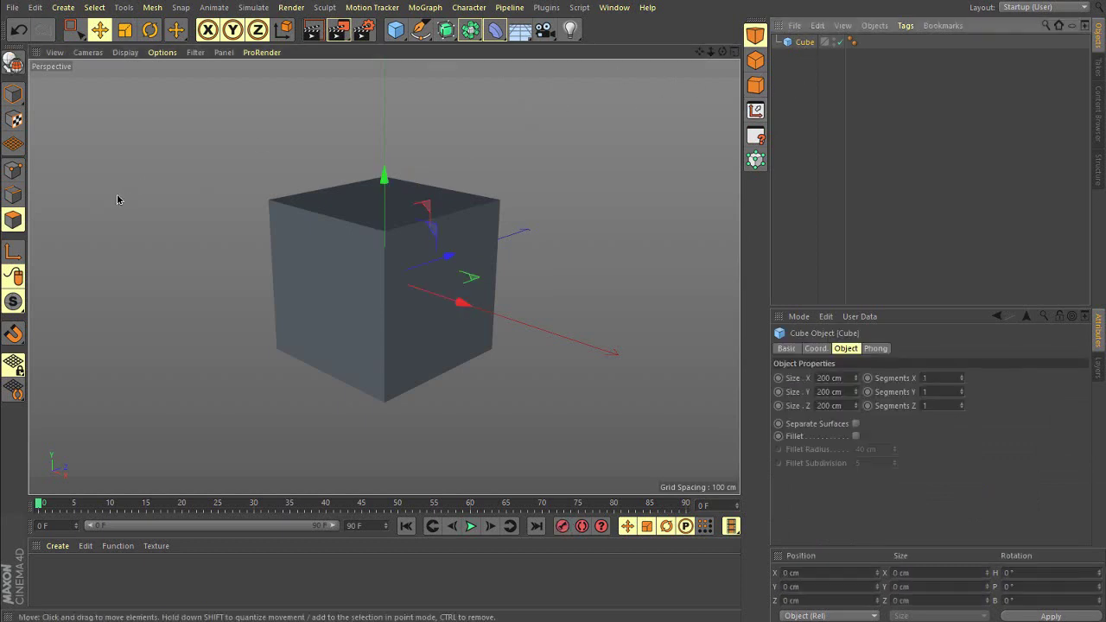
Step: Switch to point mode and set the cube's X, Y and Z segments to 3
left_click(13, 197)
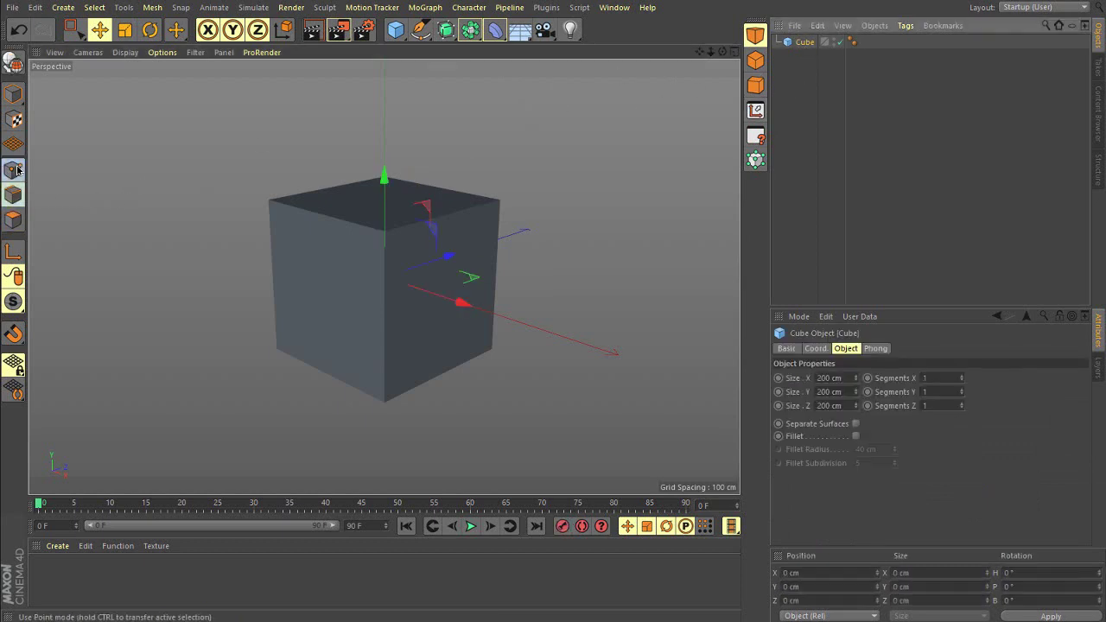
left_click(14, 170)
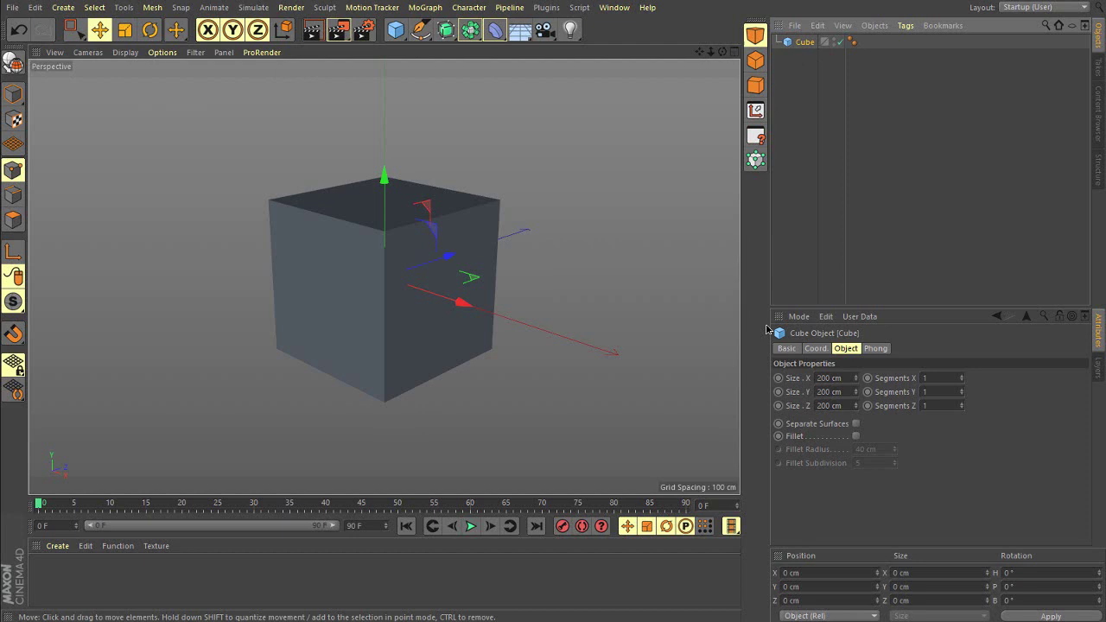
left_click(950, 377)
type("3")
left_click_drag(955, 394, 866, 413)
type("3")
left_click(994, 393)
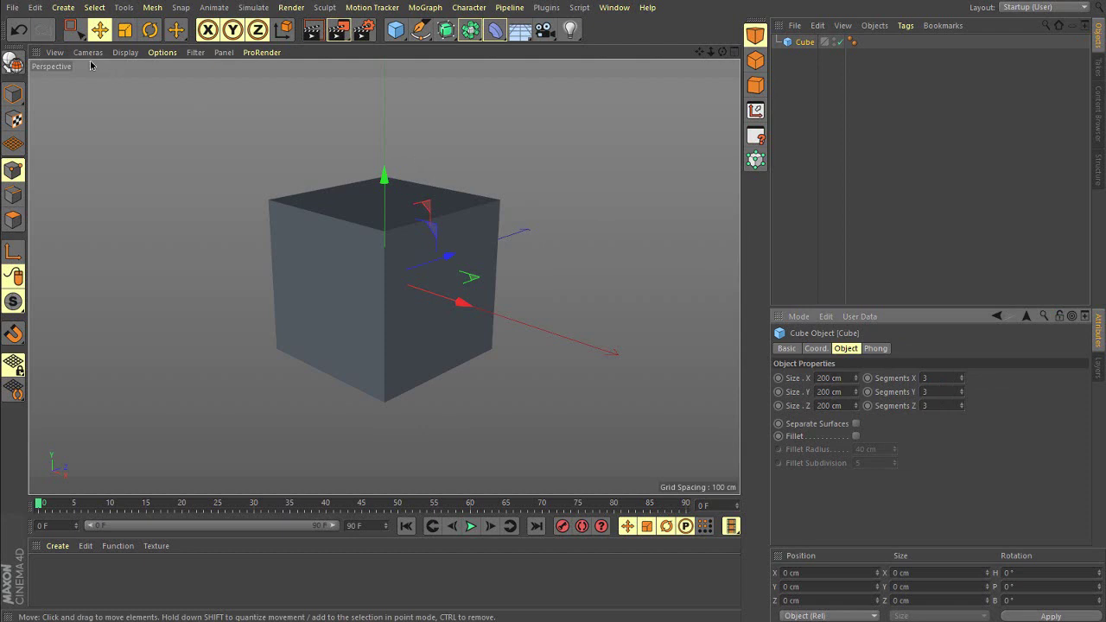
Step: Set the perspective view's display to Gouraud Shading (Lines)
left_click(126, 53)
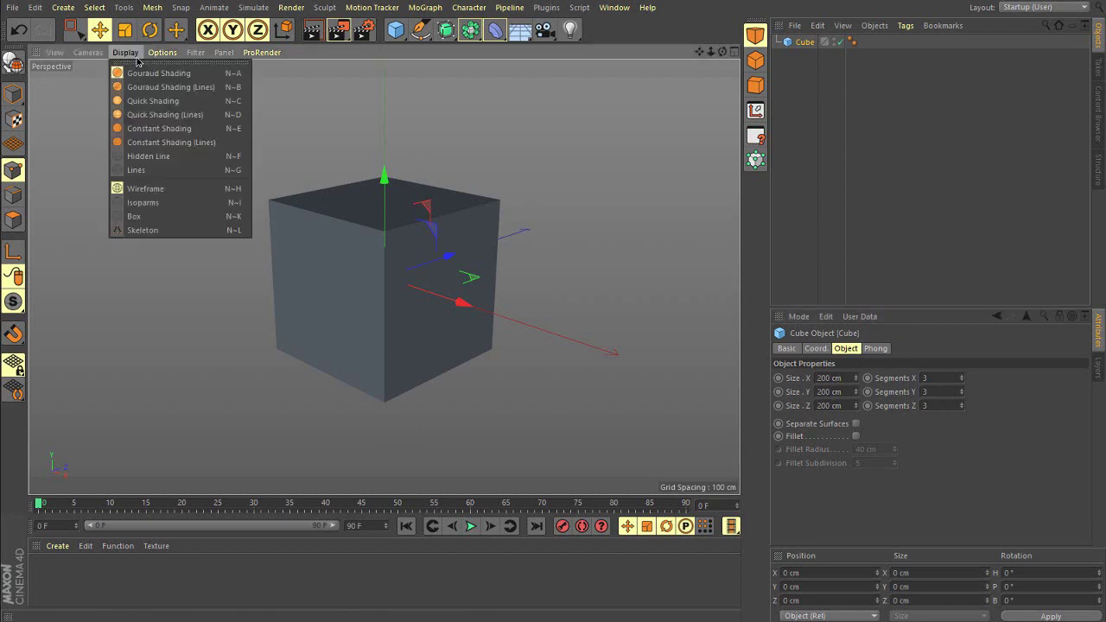
left_click(157, 95)
left_click_drag(420, 316, 398, 322, "alt")
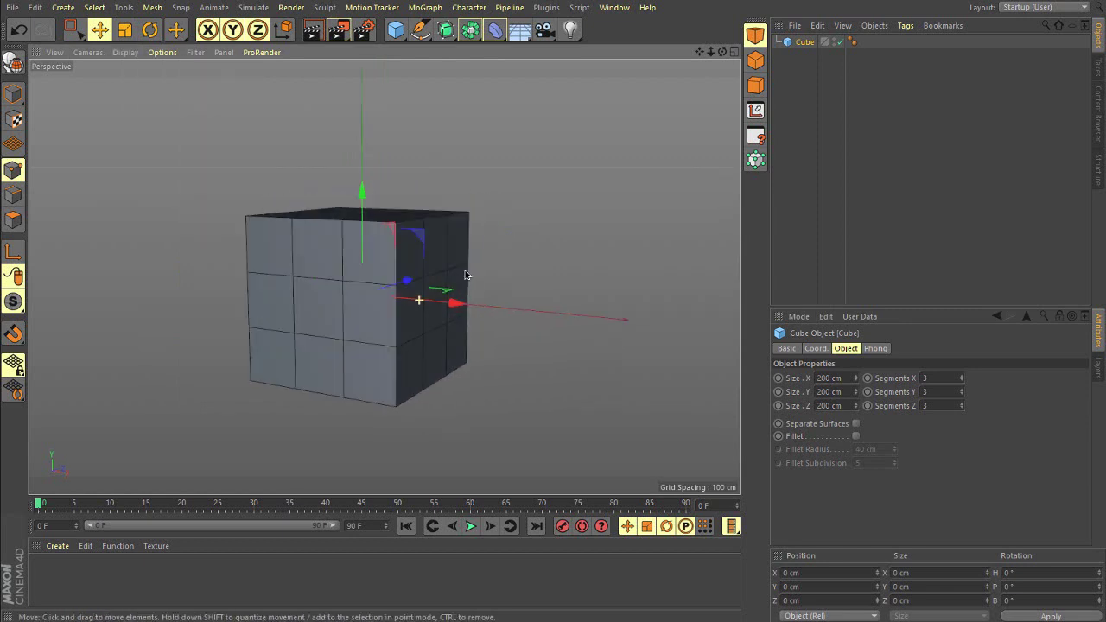
Step: Set the cube's X, Y and Z segments back to 1
left_click_drag(938, 379, 879, 384)
type("0")
key("Return")
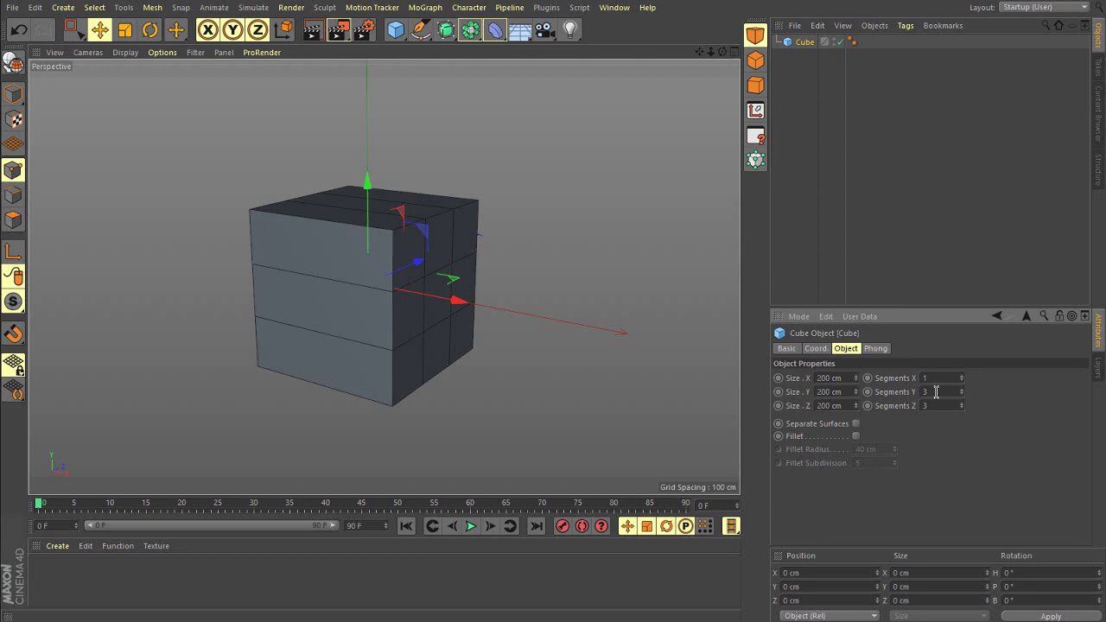
left_click_drag(944, 391, 894, 394)
type("01")
key("Tab")
type("1")
key("Return")
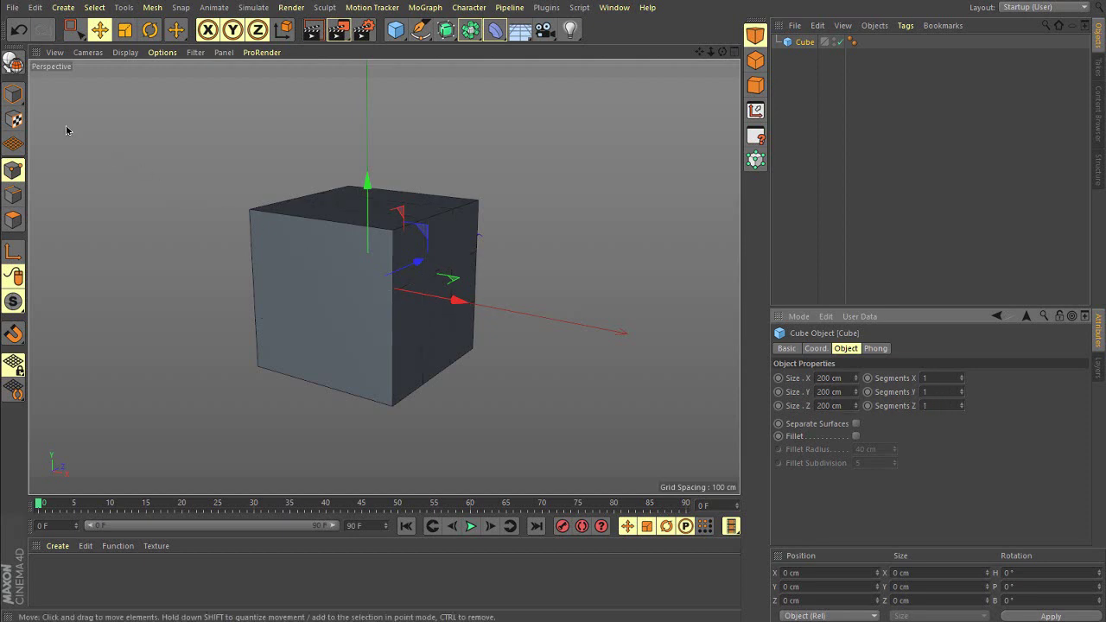
Step: Convert the cube to an editable polygon object and select its front face in polygon mode
left_click(13, 66)
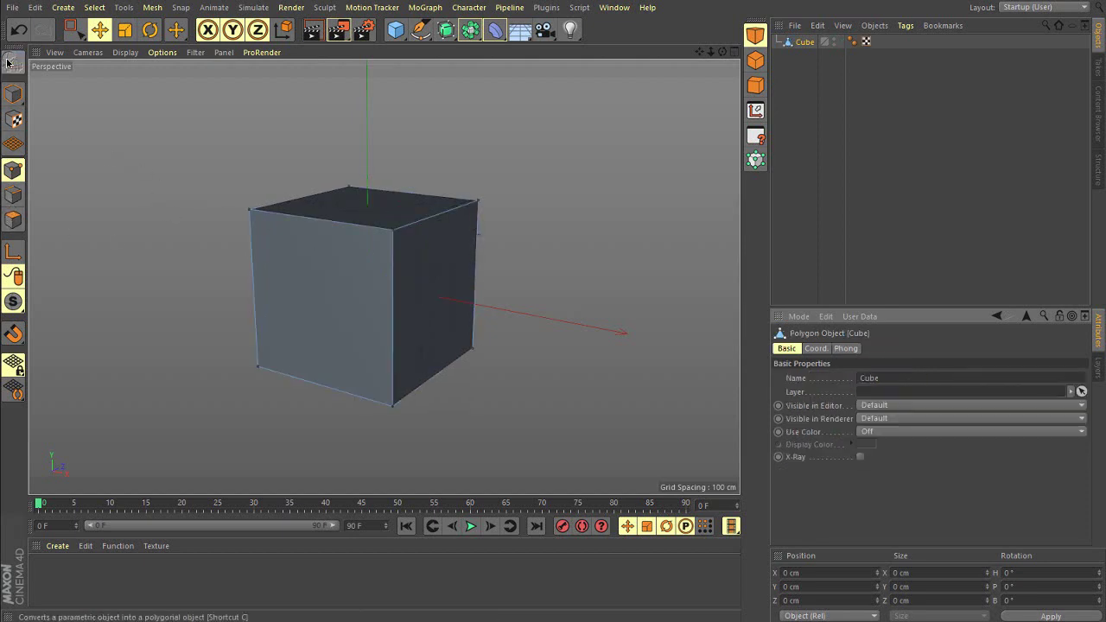
left_click(14, 224)
left_click(354, 302)
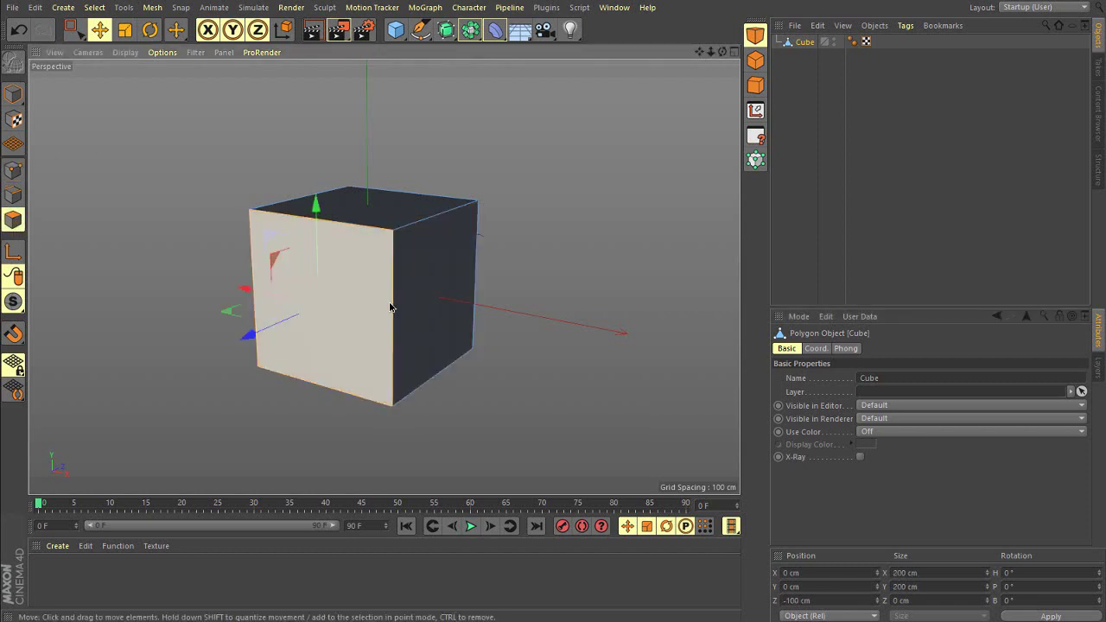
mouse_move(390, 309)
left_mouse_down("alt")
mouse_move(445, 309)
mouse_move(419, 313)
left_mouse_up("alt")
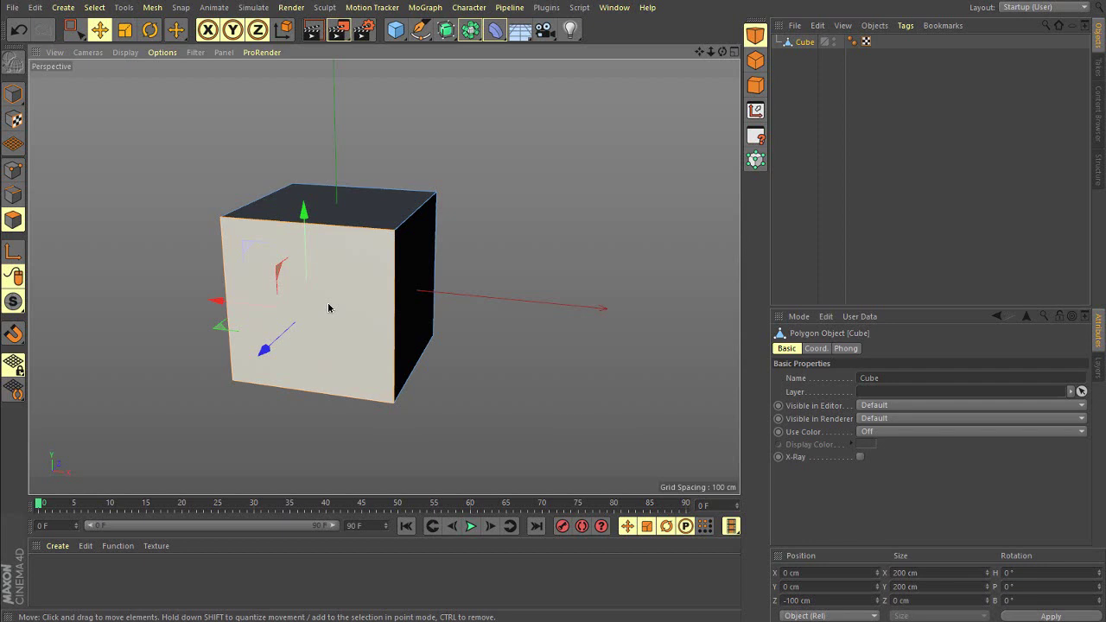
left_click_drag(328, 308, 314, 314, "alt")
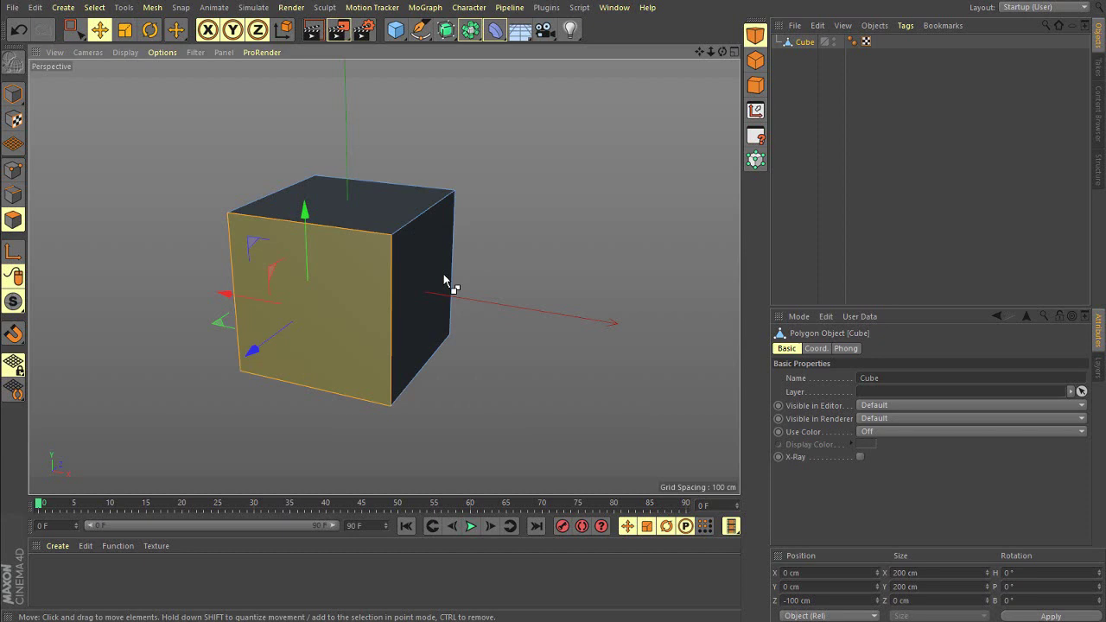
Step: Select all of the cube's polygons
key("u")
key("i")
right_click(328, 323)
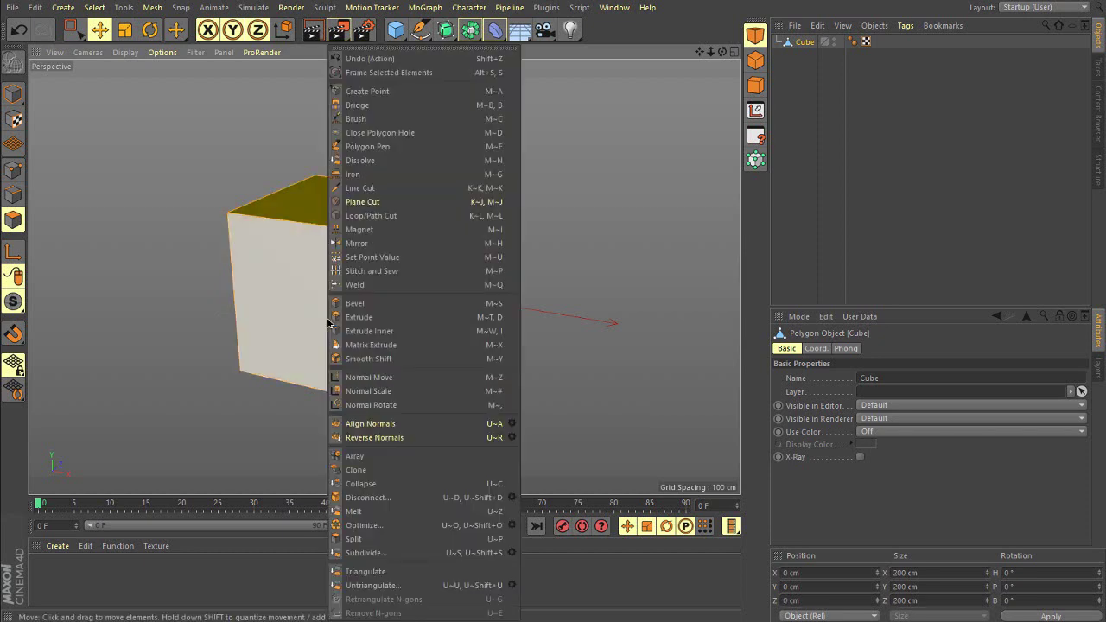
left_click(228, 294)
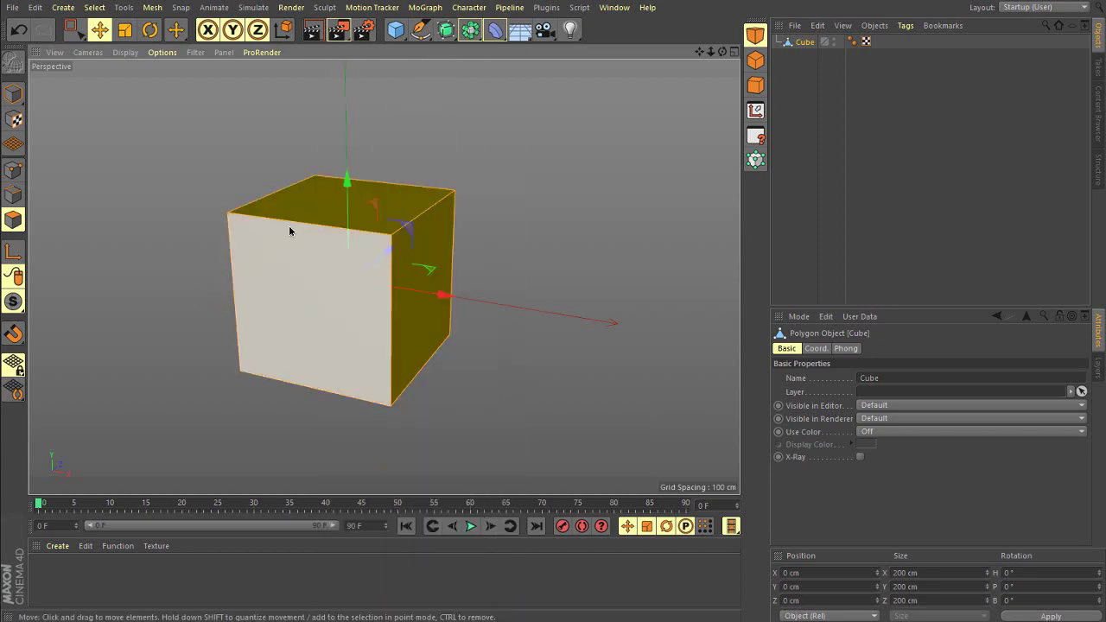
Step: Subdivide all selected polygons of the cube with the default settings
mouse_move(344, 308)
left_mouse_down("alt")
mouse_move(539, 203)
mouse_move(349, 302)
left_mouse_up("alt")
right_click(356, 304)
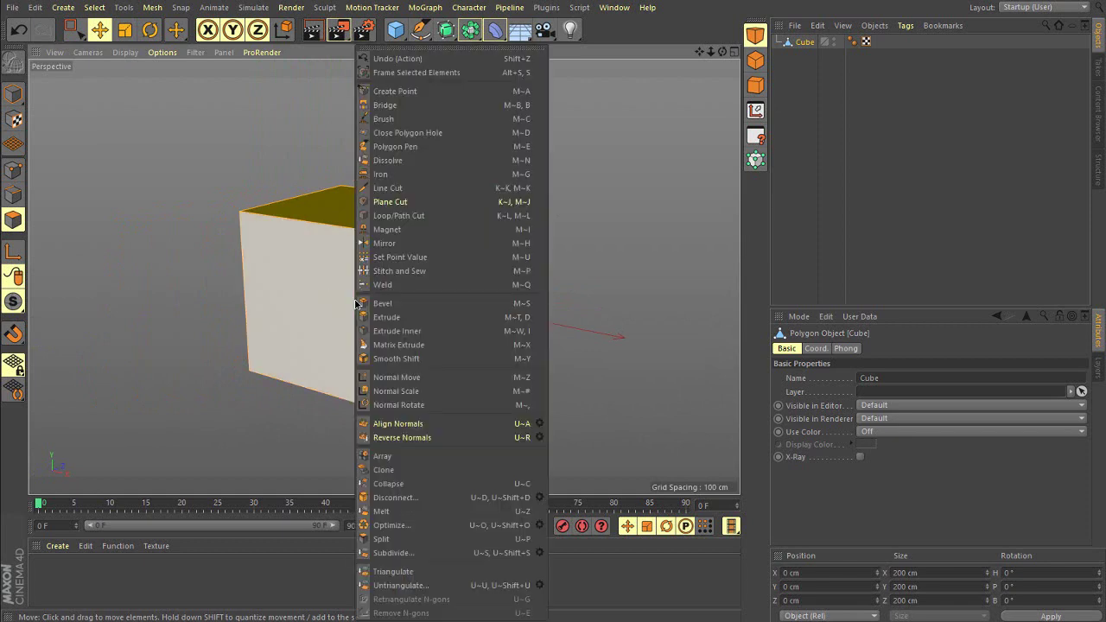
left_click(482, 557)
mouse_move(320, 346)
left_mouse_down("alt")
mouse_move(294, 345)
mouse_move(316, 351)
left_mouse_up("alt")
Step: Select the lower-left and upper-right quarters of the cube's front face one at a time
left_click(285, 354)
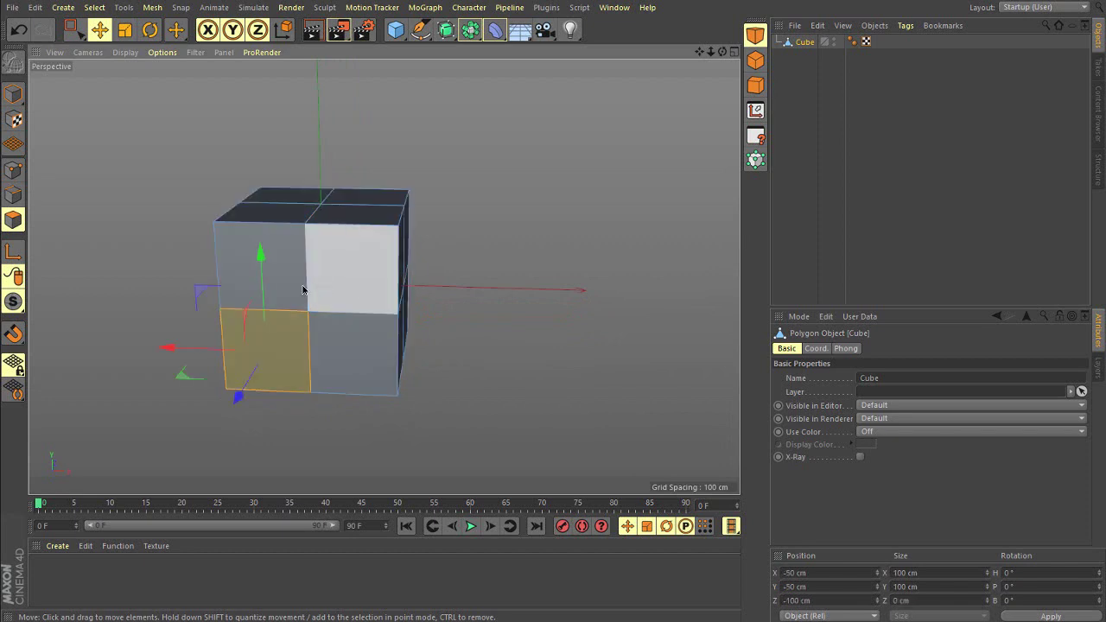
left_click(348, 286)
left_click(300, 353)
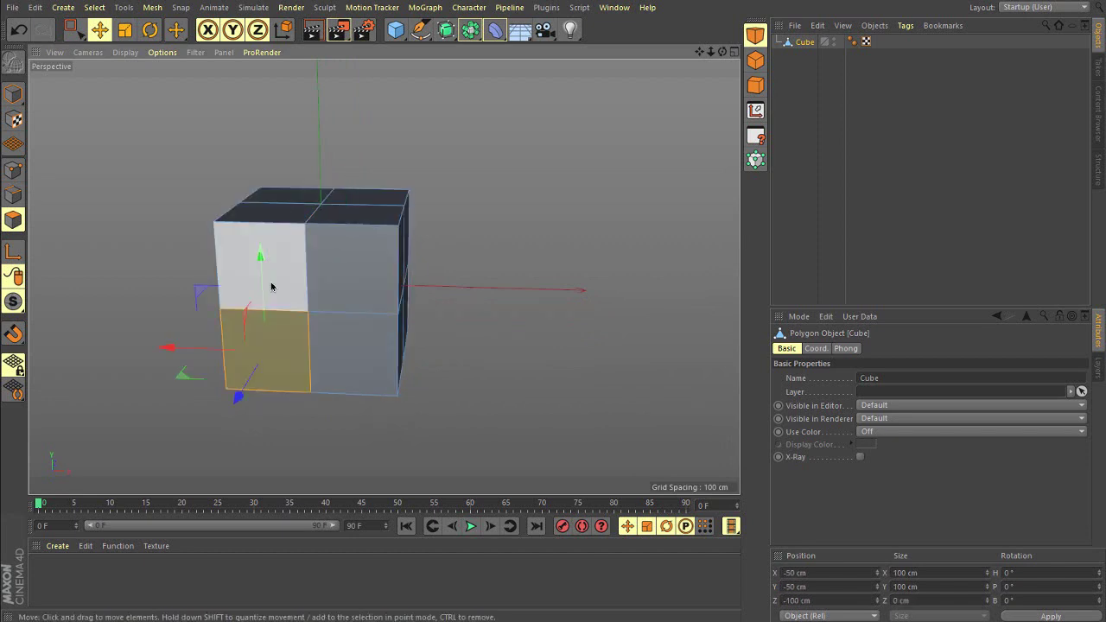
left_click(362, 299)
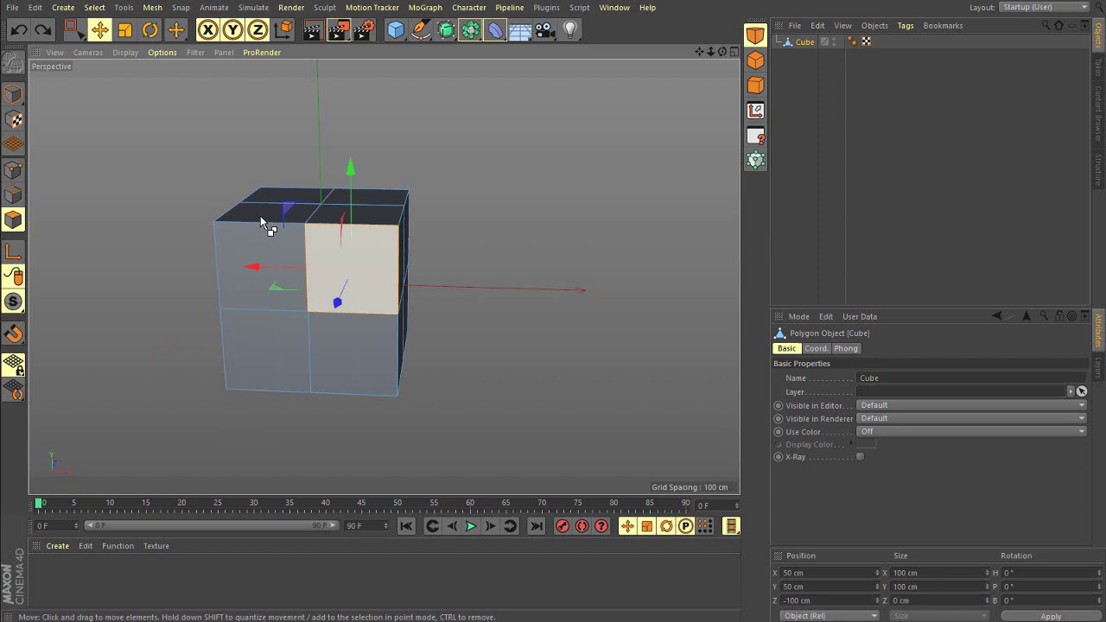
Step: Undo the quarter-face selections and the cube's subdivision
left_click(14, 33)
left_click(14, 33)
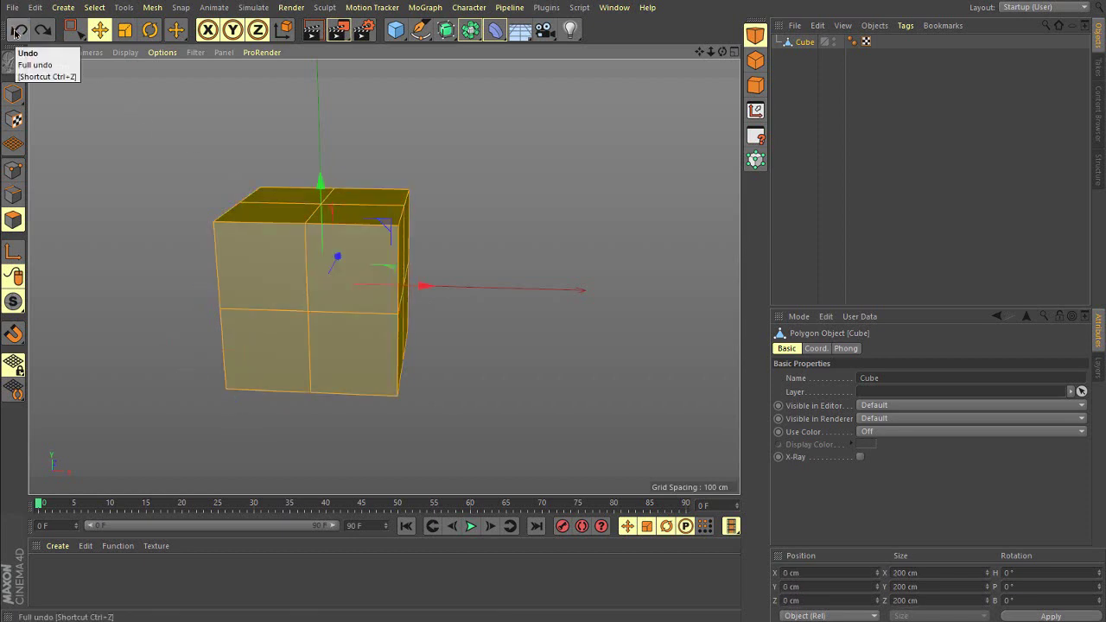
left_click(15, 33)
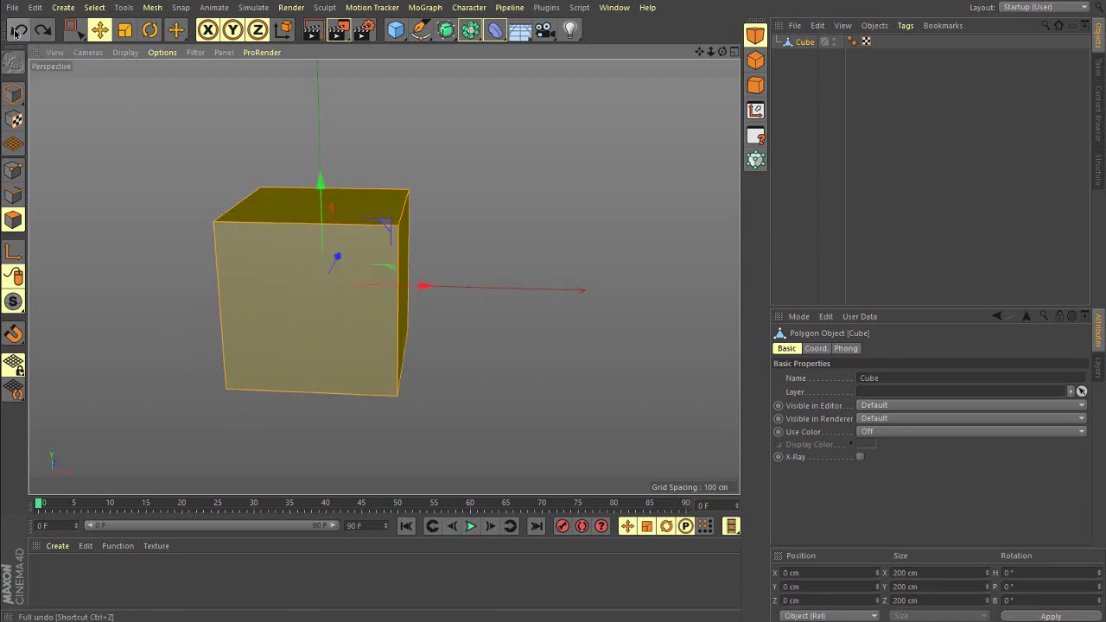
Step: Subdivide all of the cube's polygons with a Subdivision value of 2, and undo it
right_click(324, 309)
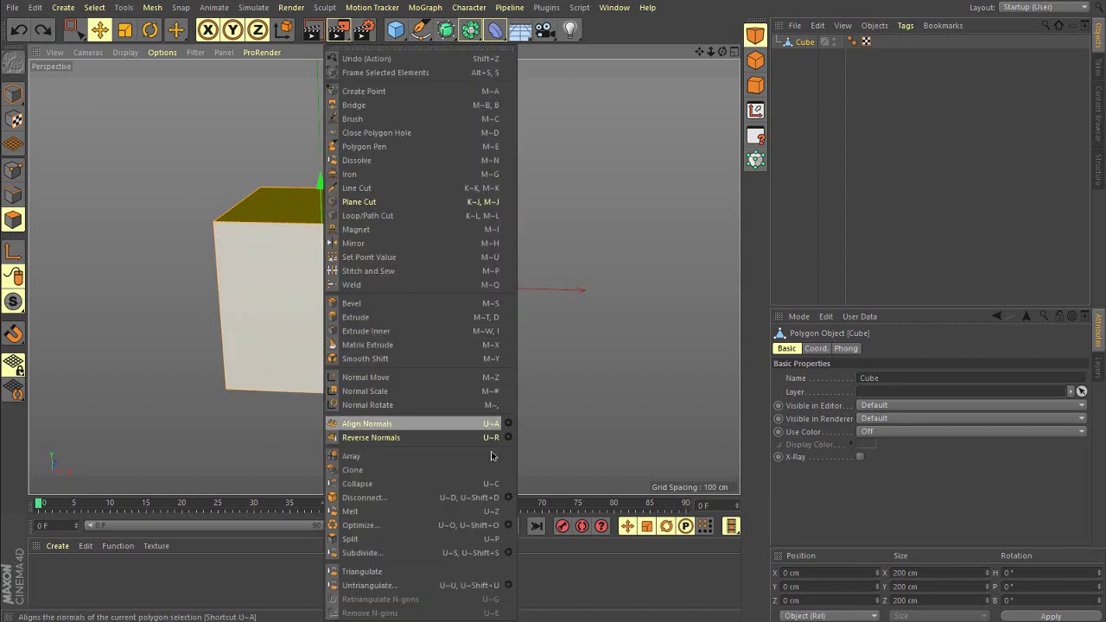
left_click(508, 553)
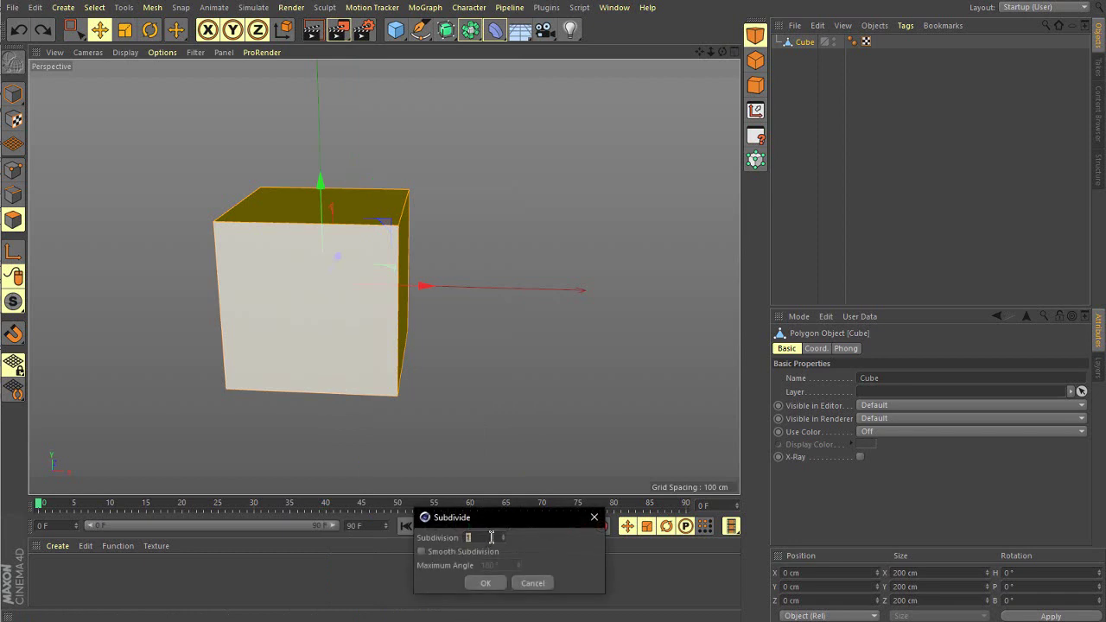
left_click_drag(467, 524, 381, 391)
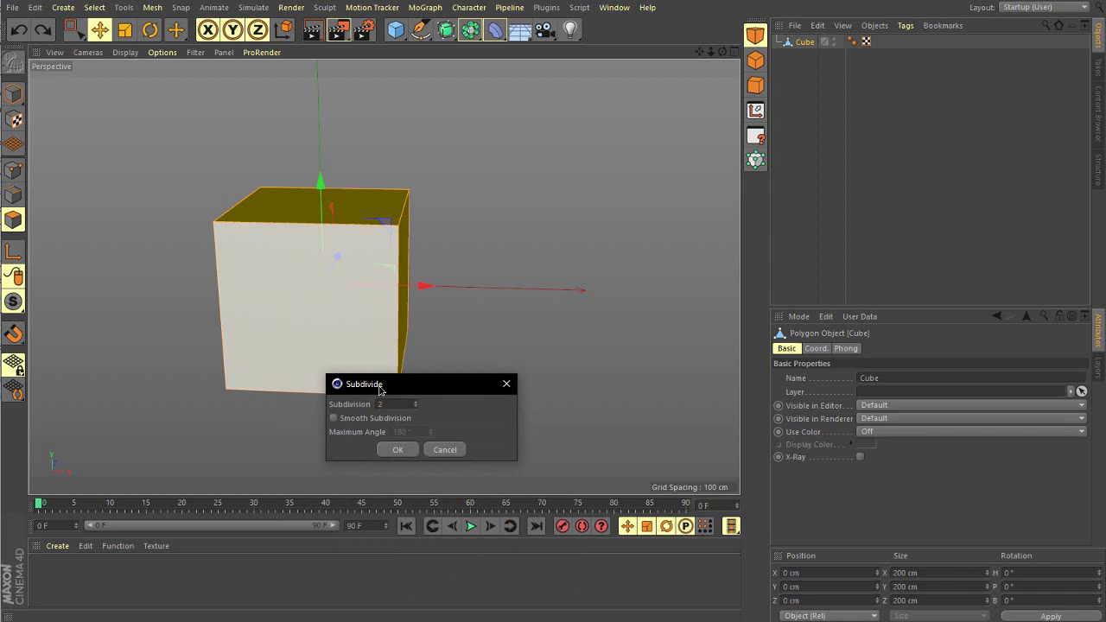
left_click_drag(404, 407, 332, 410)
left_click_drag(401, 406, 328, 413)
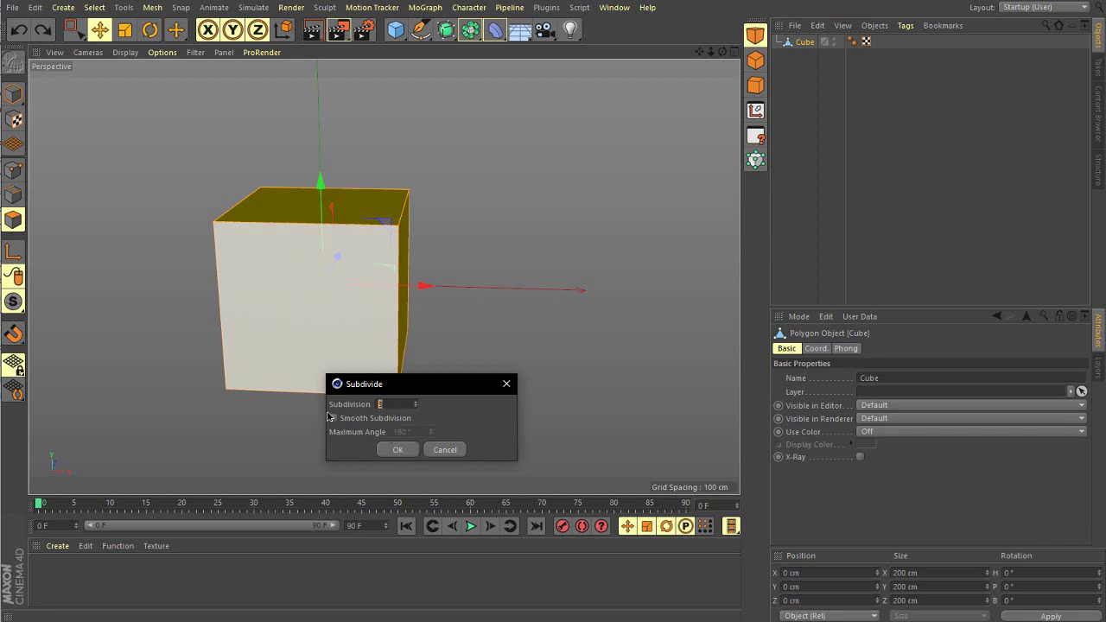
left_click(398, 450)
mouse_move(312, 329)
left_mouse_down("alt")
mouse_move(311, 234)
mouse_move(294, 326)
left_mouse_up("alt")
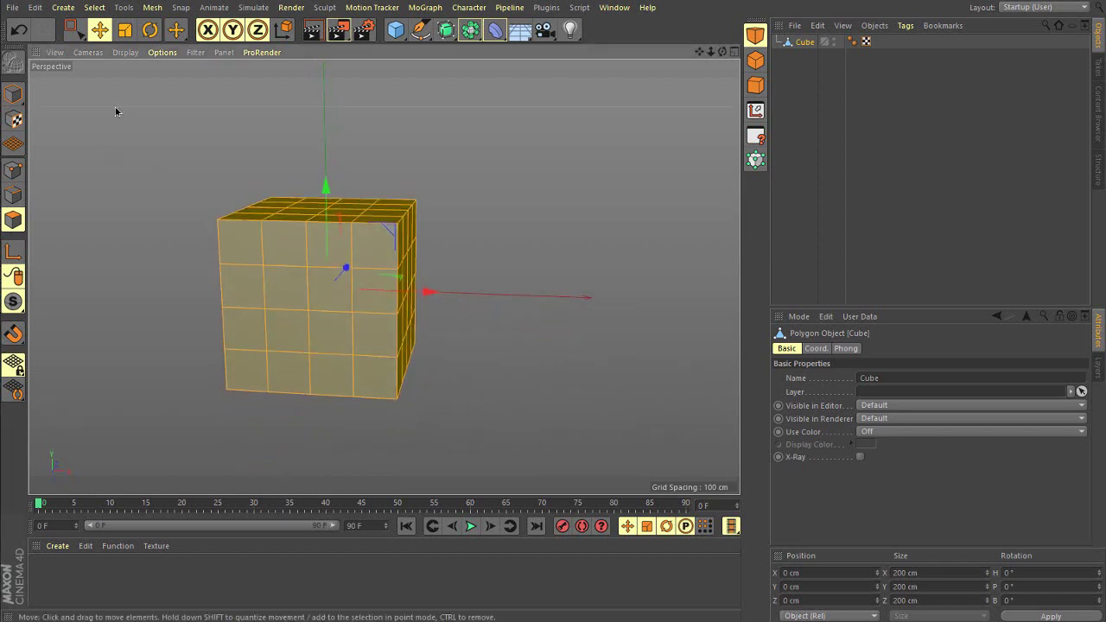
left_click(19, 30)
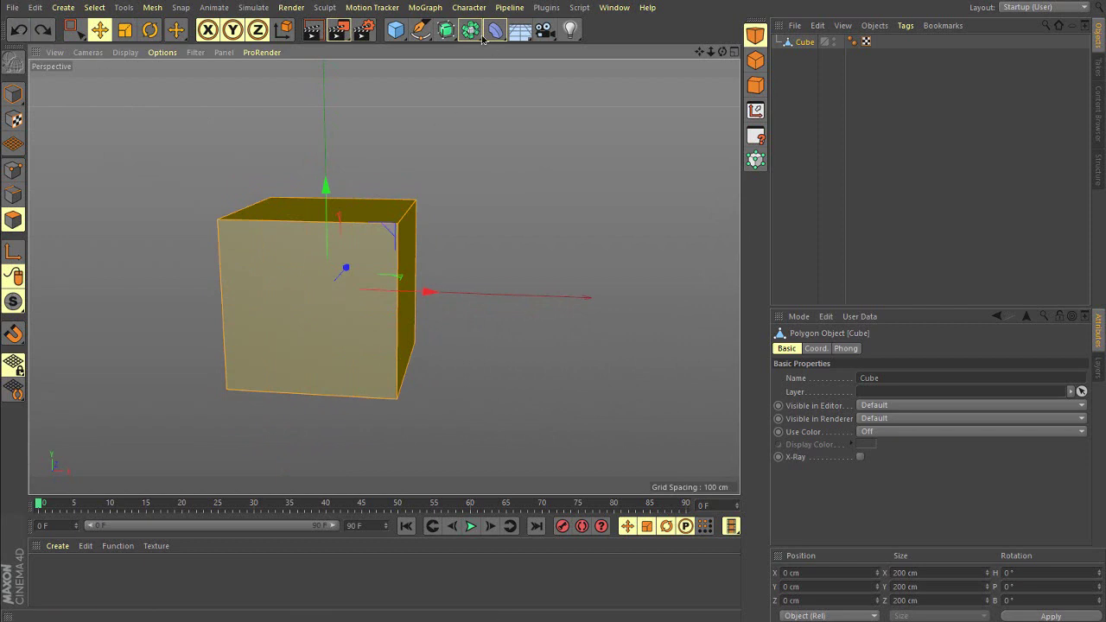
Step: Add a Subdivision Surface generator, make the cube its child, and clear the selection to inspect the smoothed shape
left_click(447, 31)
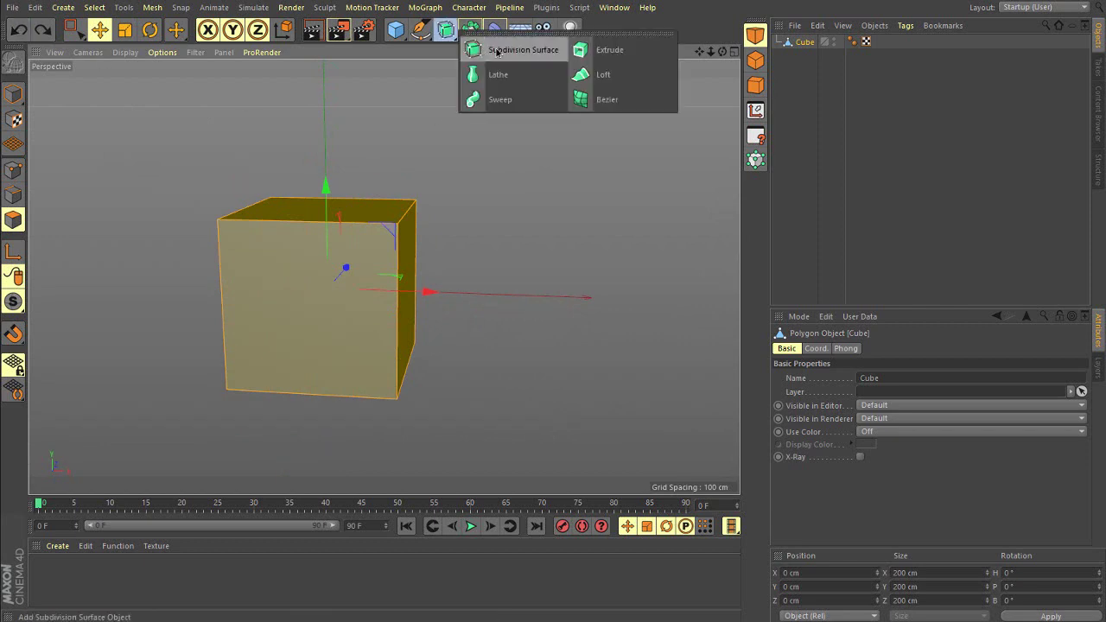
left_click(505, 54)
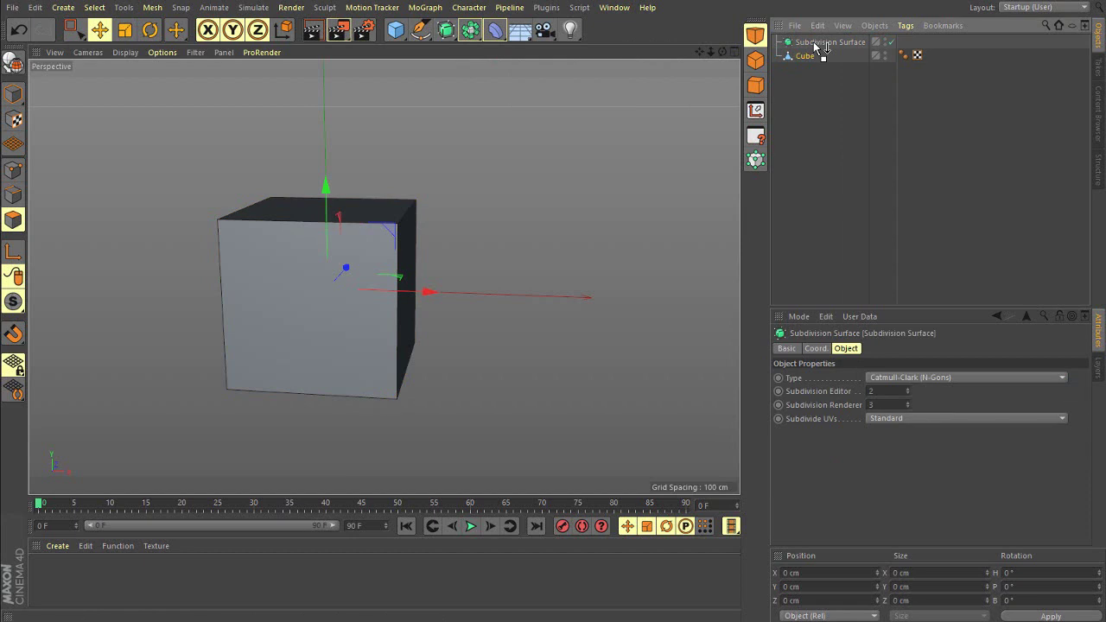
left_click_drag(814, 42, 814, 42)
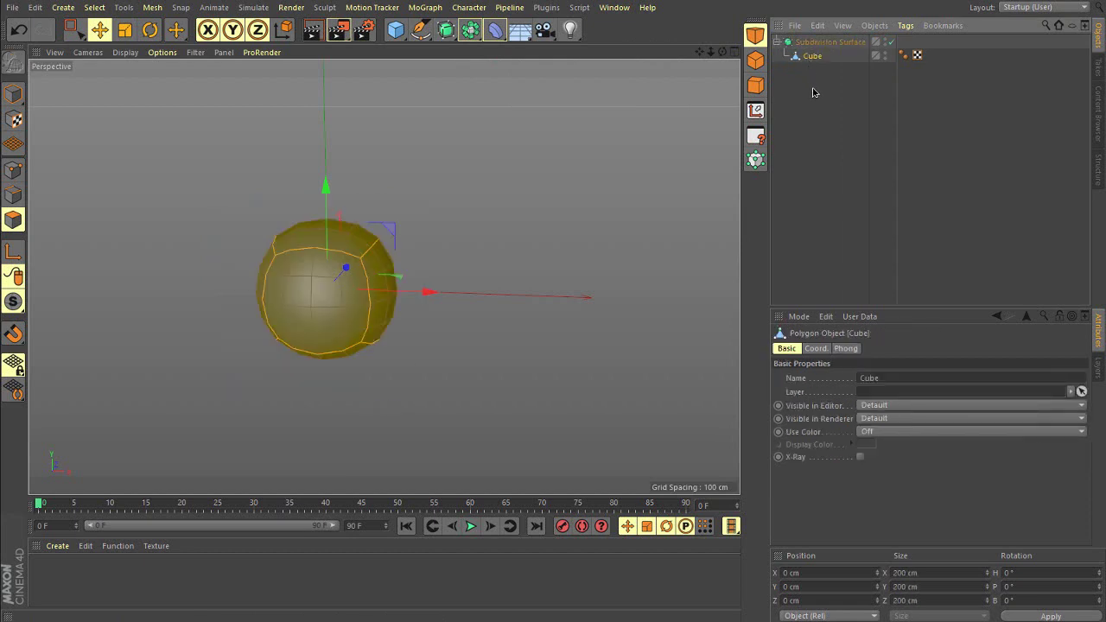
left_click(407, 290)
left_click_drag(408, 291, 350, 284, "alt")
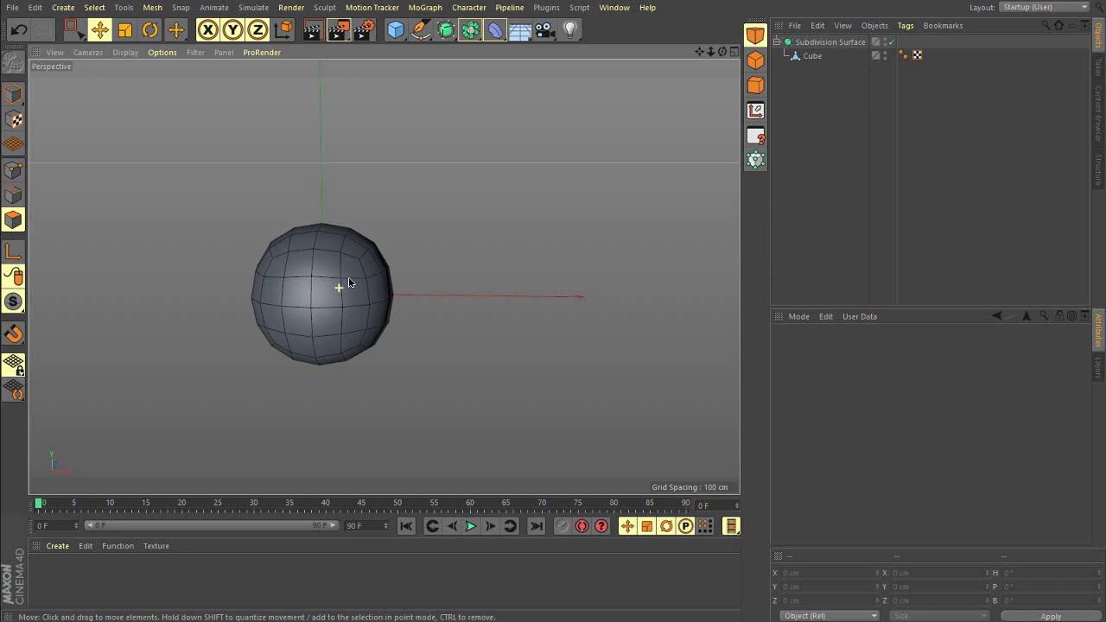
Step: Undo placing the cube inside the Subdivision Surface generator and delete the generator
left_click(24, 32)
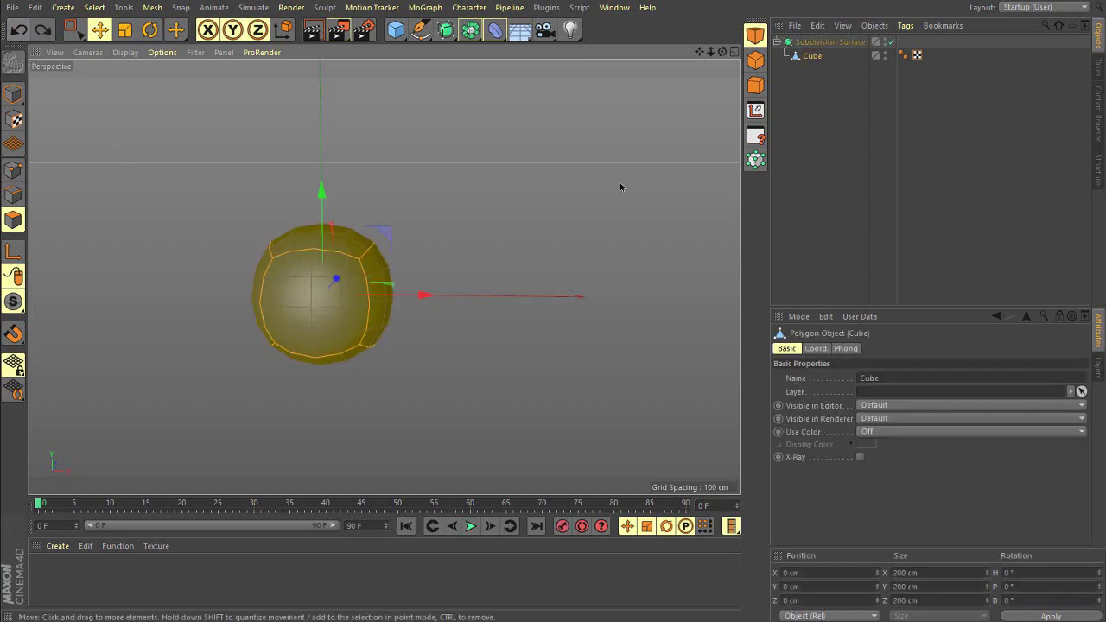
left_click(24, 32)
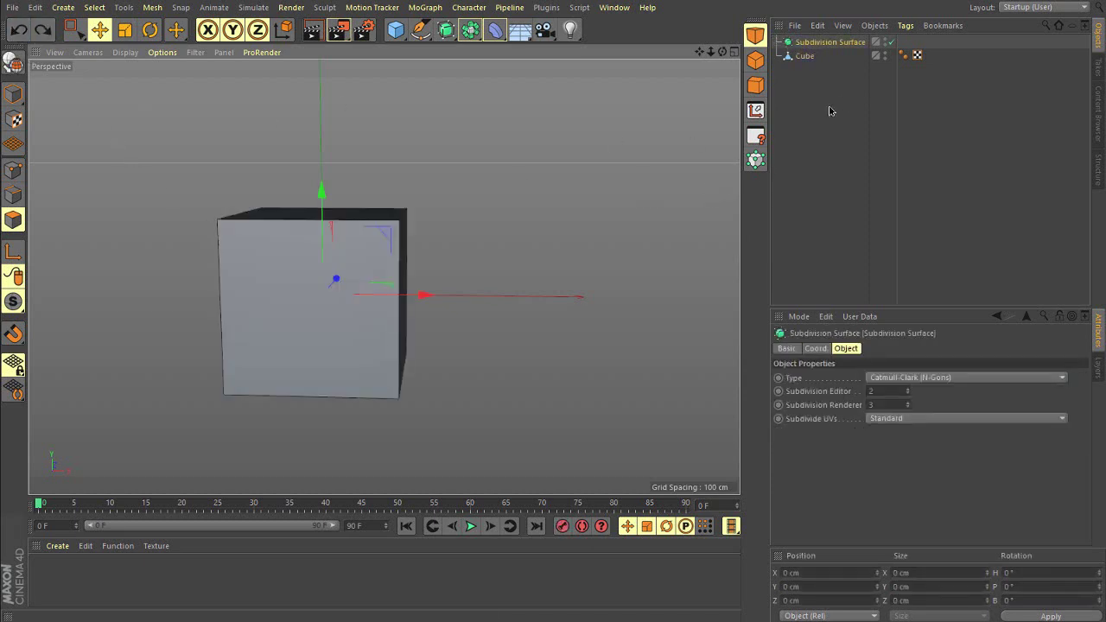
key("Delete")
Step: In point mode, move the cube's front upper-left corner point inward and down to about X -39 cm, Y 43 cm
left_click(802, 46)
left_click_drag(338, 261, 293, 286, "alt")
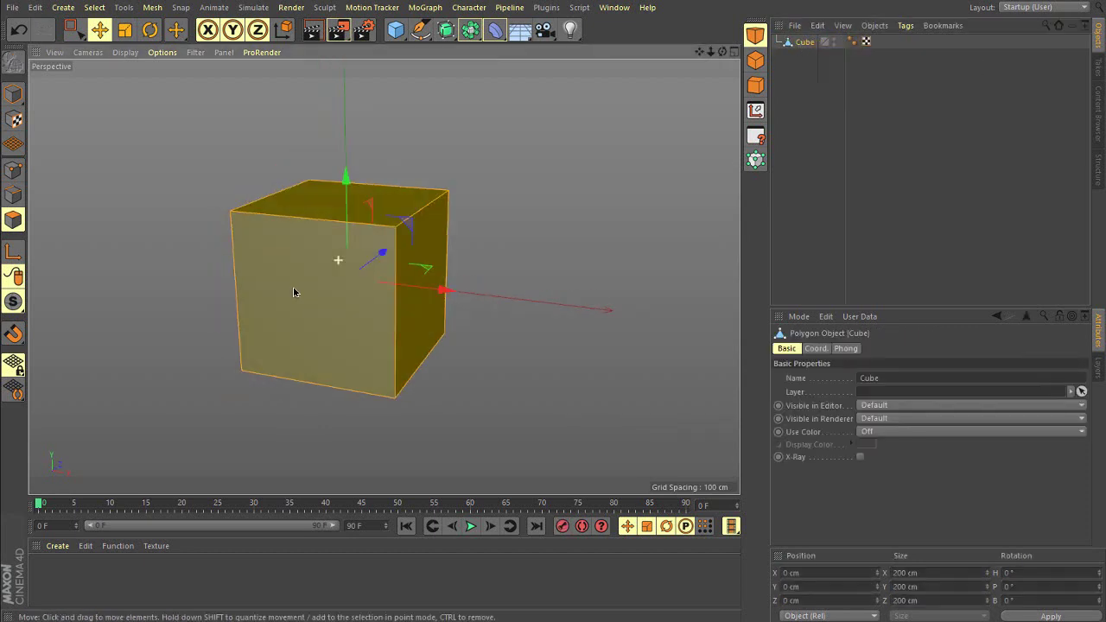
left_click(21, 173)
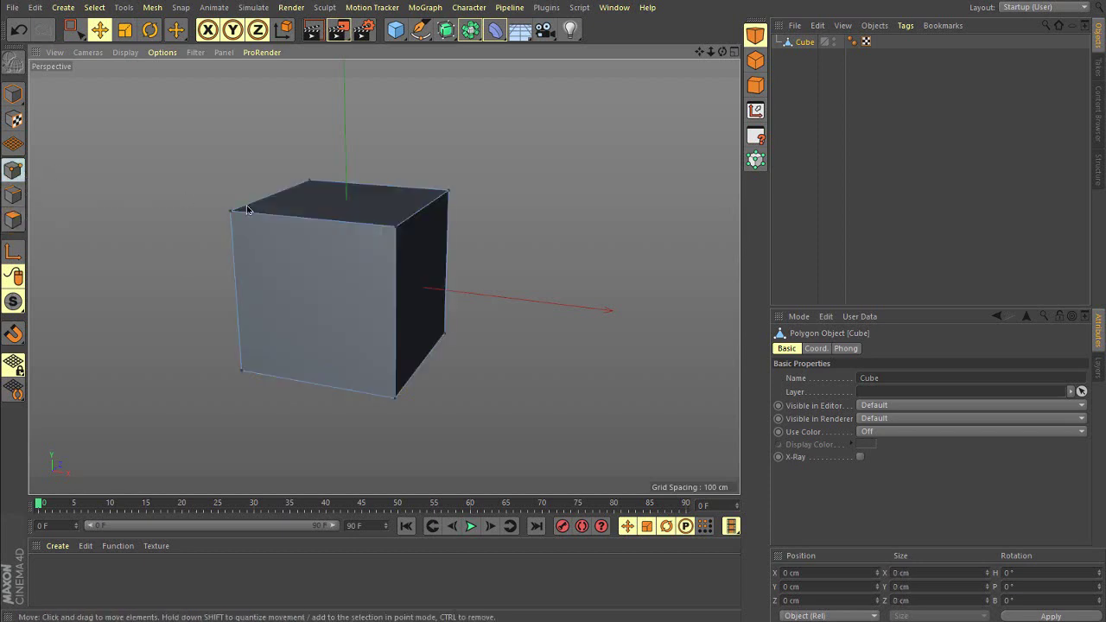
left_click(231, 212)
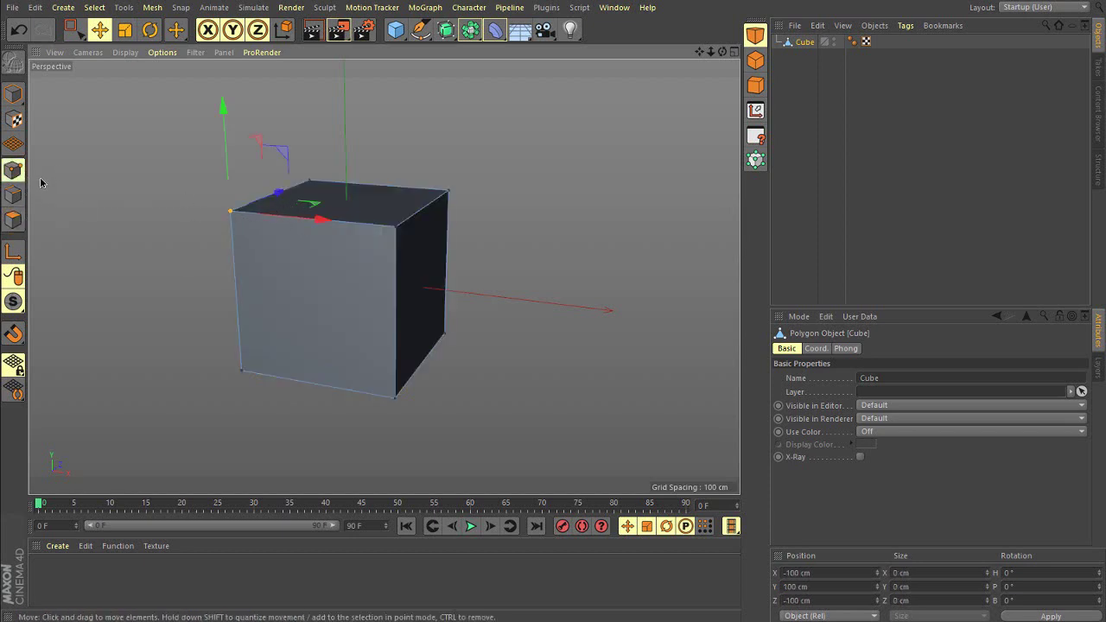
scroll(271, 191, "up", 2)
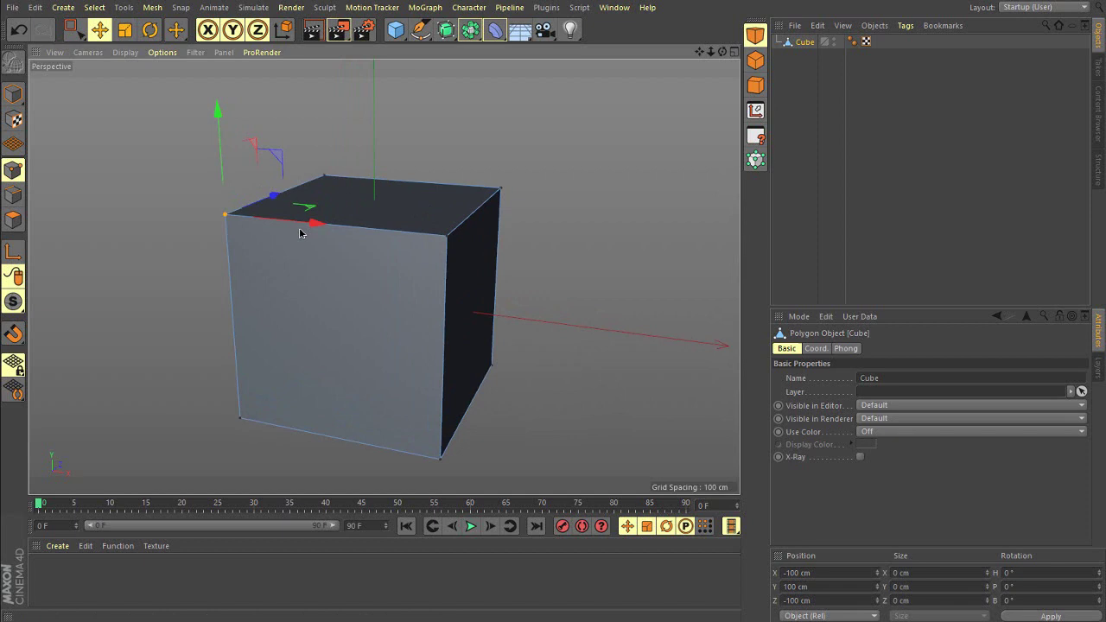
left_click_drag(310, 223, 344, 247, "alt")
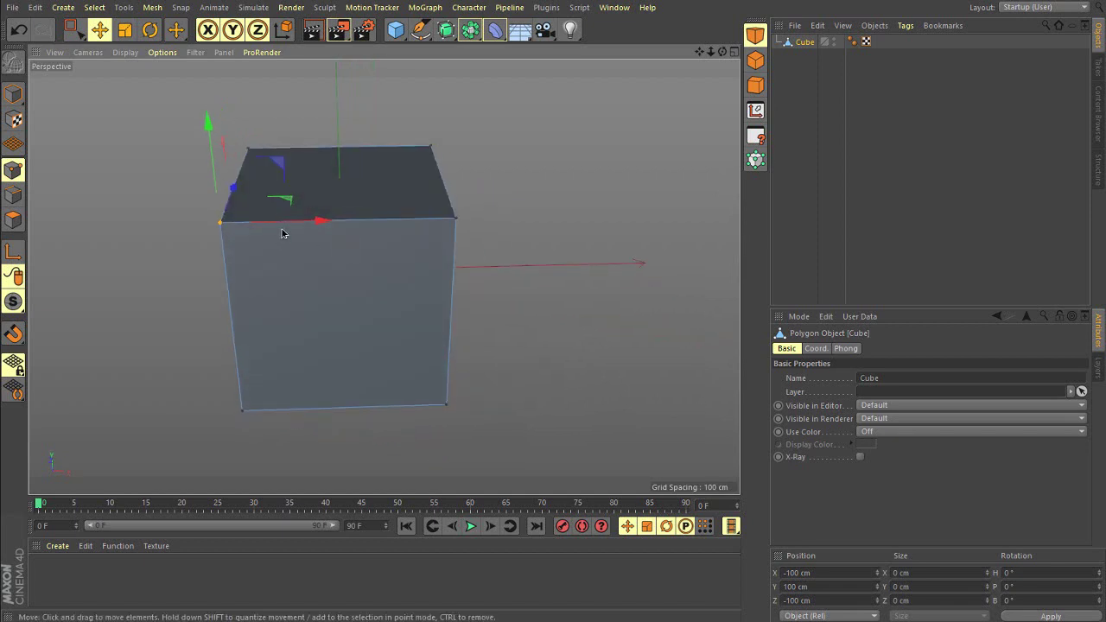
left_click_drag(284, 229, 352, 240)
left_click_drag(287, 168, 286, 225)
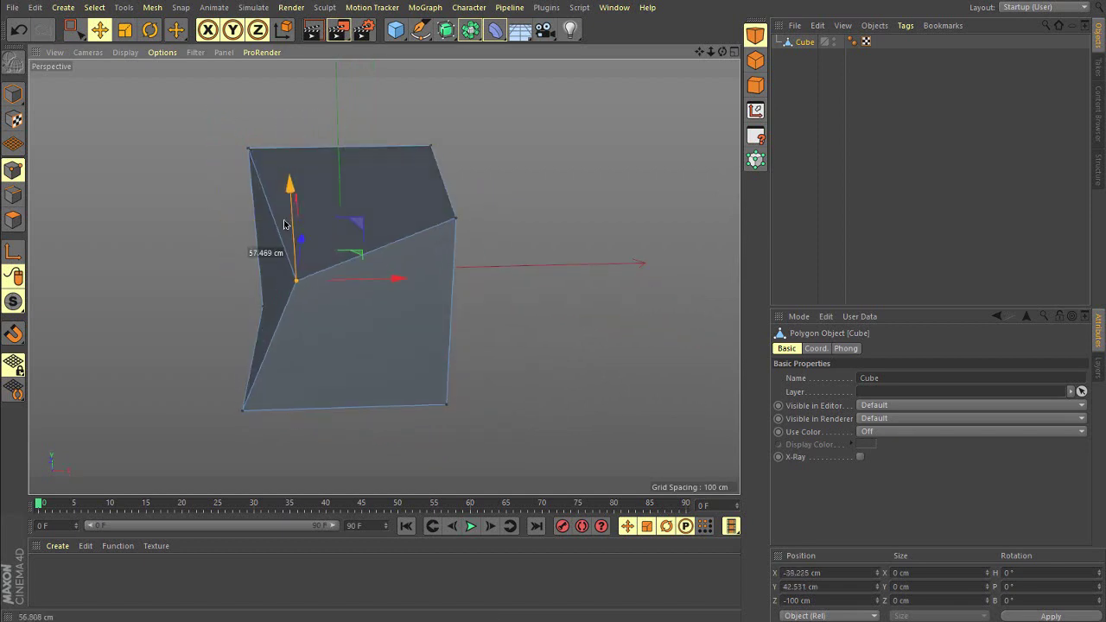
Step: Move the selected corner point back along the Z axis to about -50 cm and view the cube from several sides
left_click_drag(342, 283, 368, 242, "alt")
left_click_drag(298, 236, 245, 241)
left_click_drag(349, 245, 302, 239, "alt")
left_click_drag(380, 242, 379, 219, "alt")
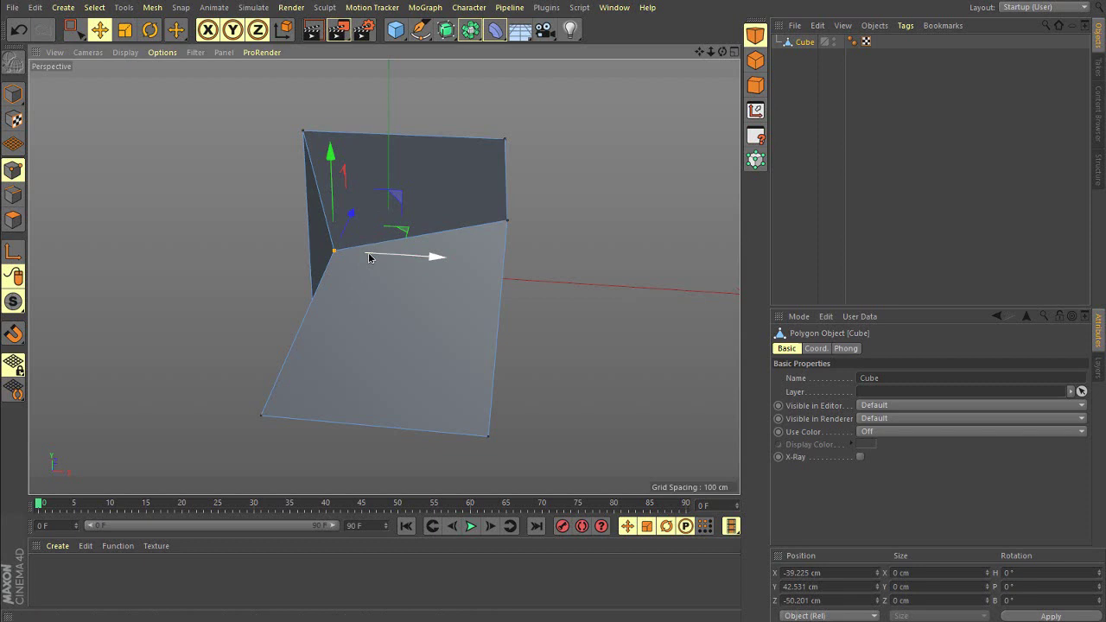
left_click_drag(369, 257, 459, 225, "alt")
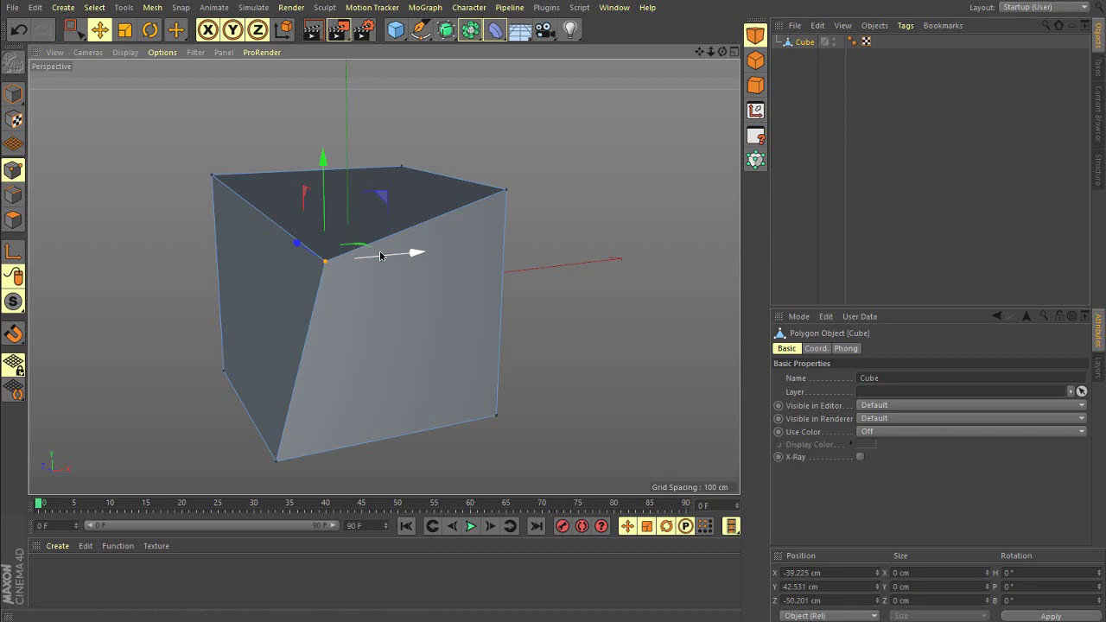
left_click_drag(380, 256, 332, 282, "alt")
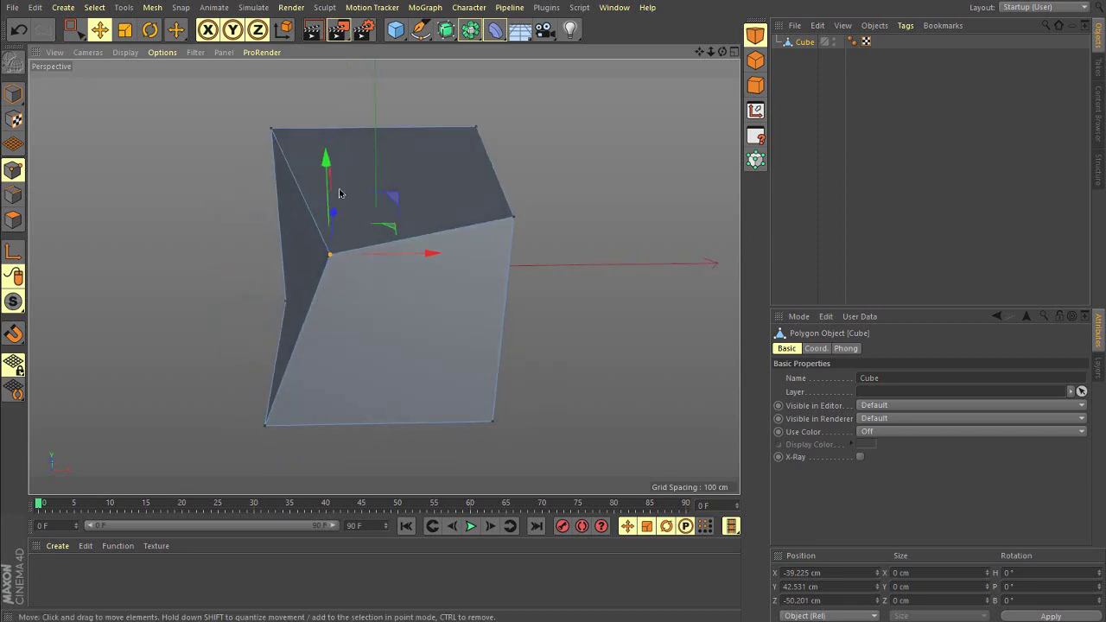
Step: Reposition the selected corner point vertically and within the XY plane to about X -81 cm, Y 55 cm
left_click_drag(329, 176, 331, 116)
left_click_drag(383, 198, 357, 216)
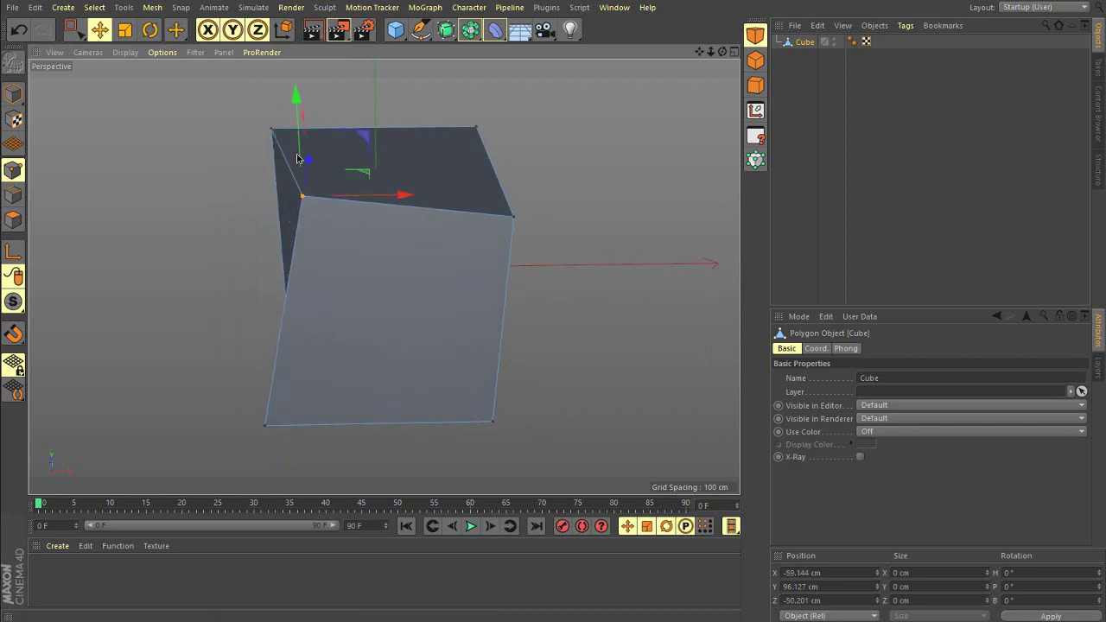
left_click_drag(296, 158, 327, 252)
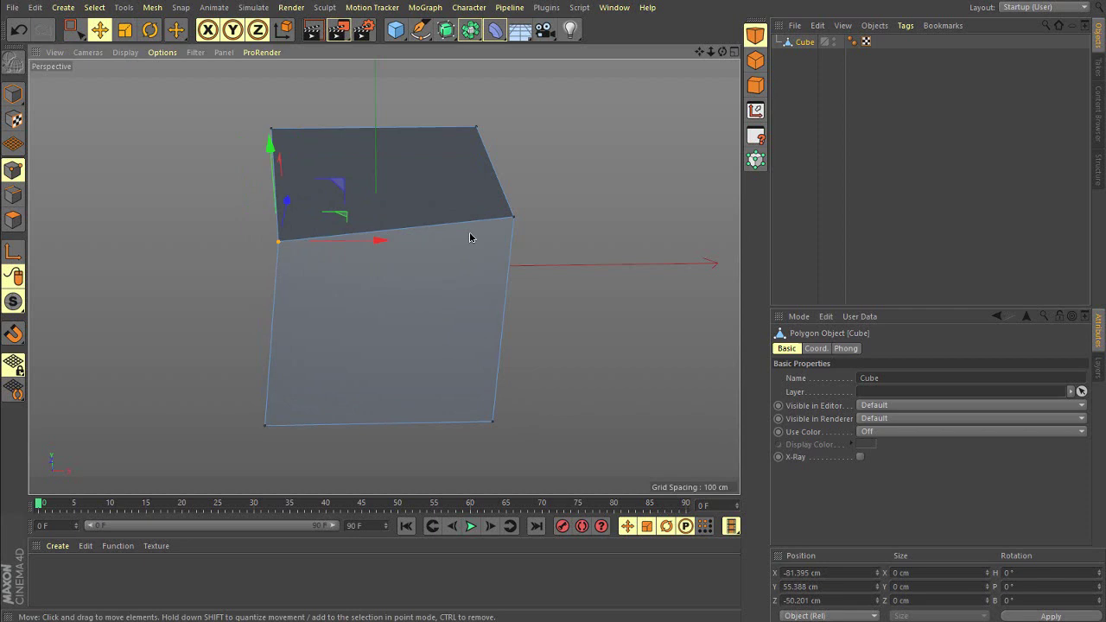
Step: Add the other three corner points of the cube's top face to the selection
left_click(516, 219, "shift")
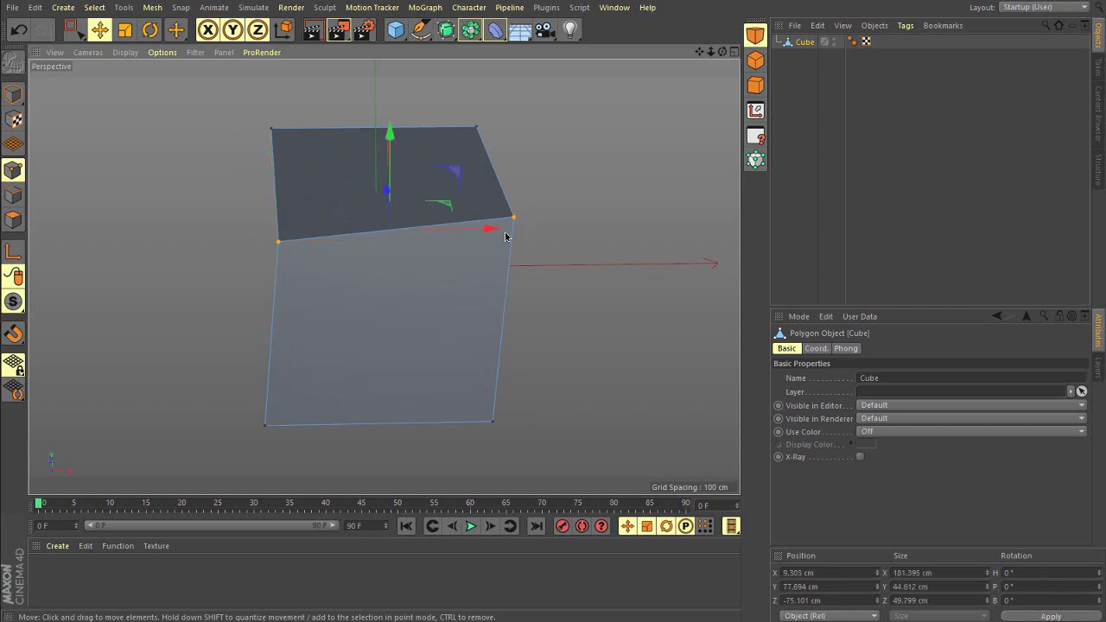
left_click(478, 129, "shift")
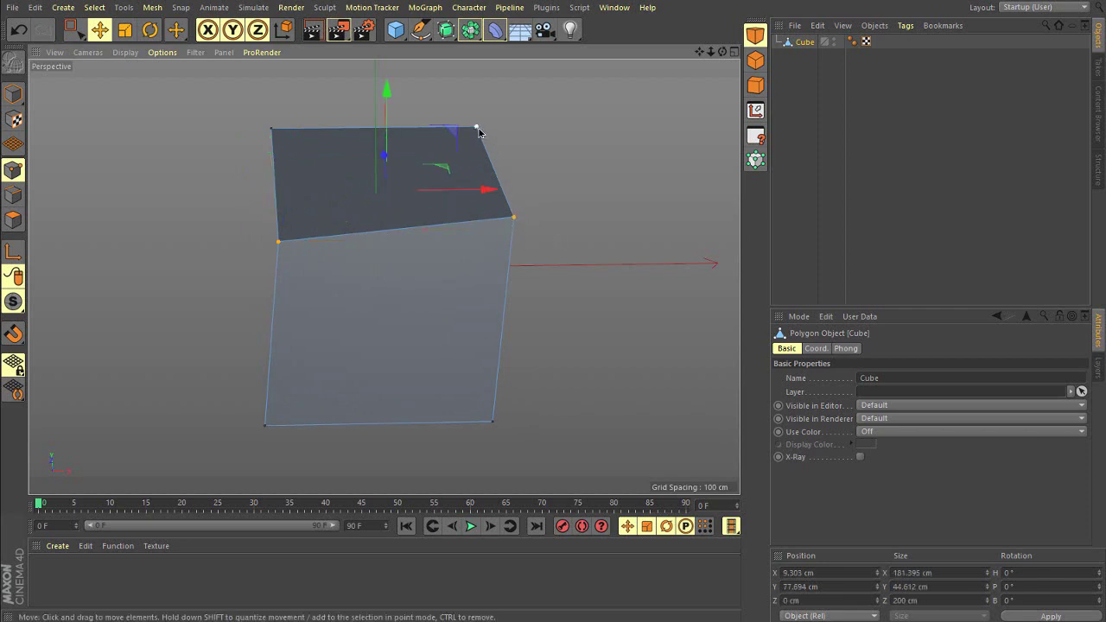
left_click(272, 130, "shift")
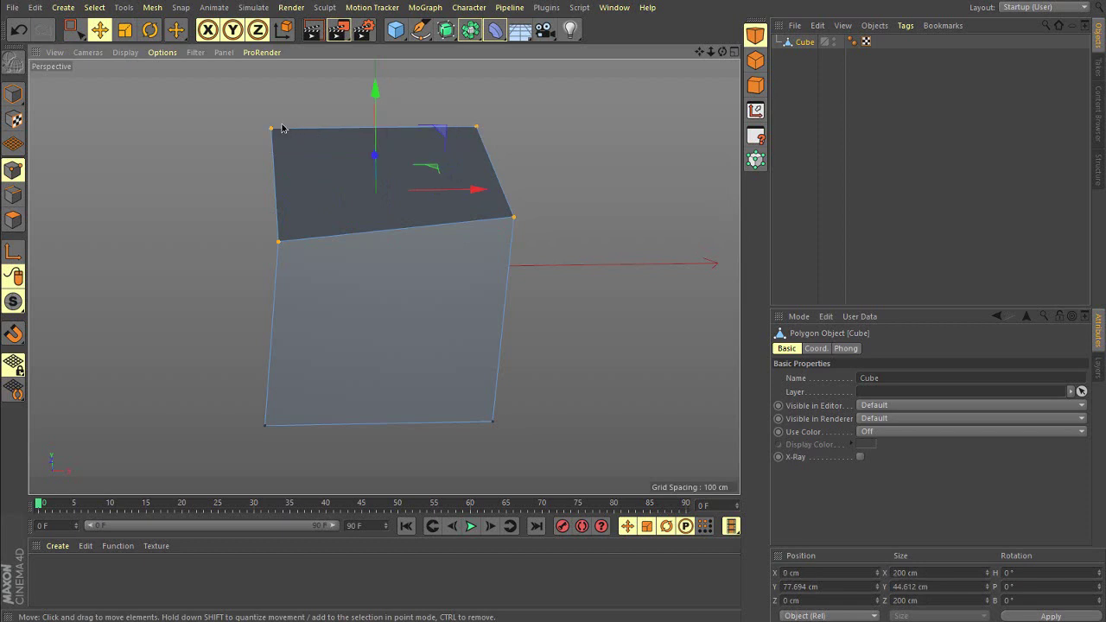
Step: Remove the front-right and back-left top points from the selection, and add both back
left_click(516, 216, "ctrl")
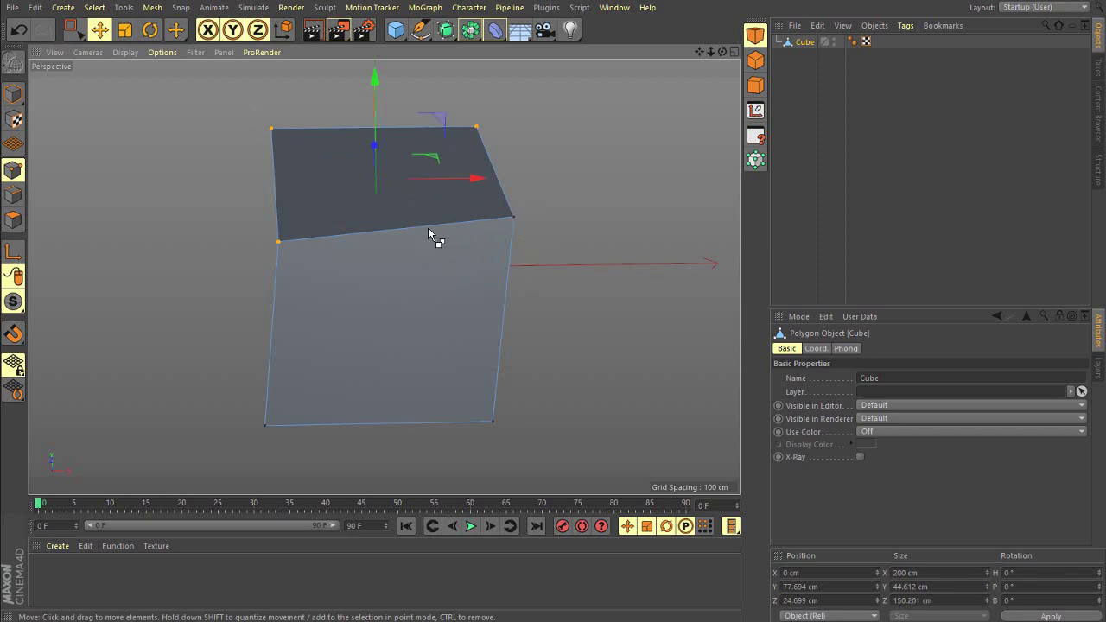
left_click(275, 128, "ctrl")
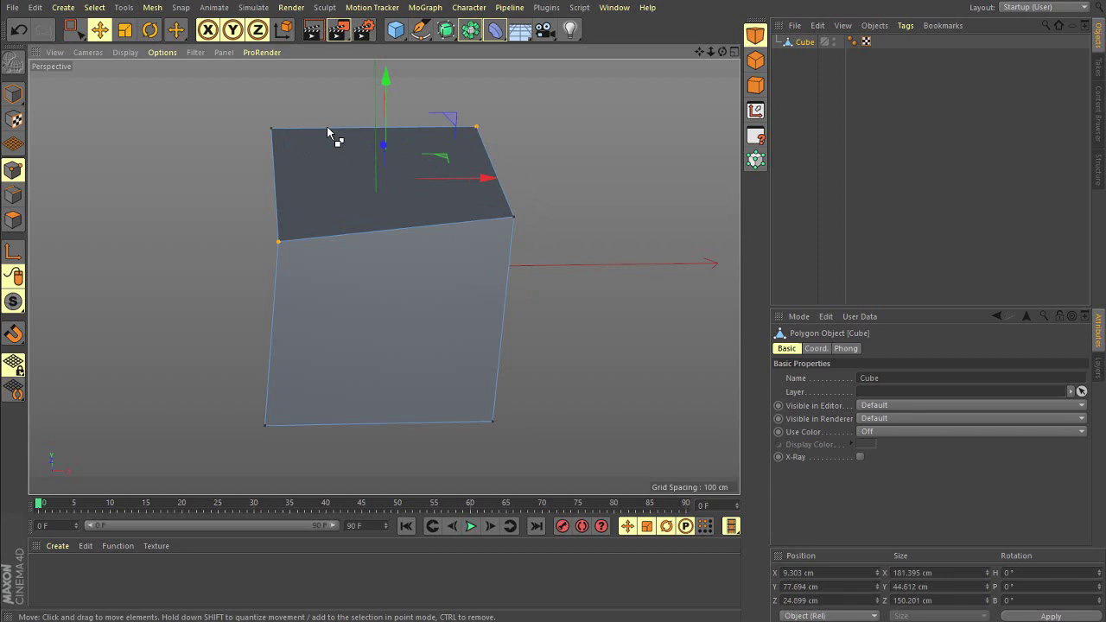
left_click(515, 219, "shift")
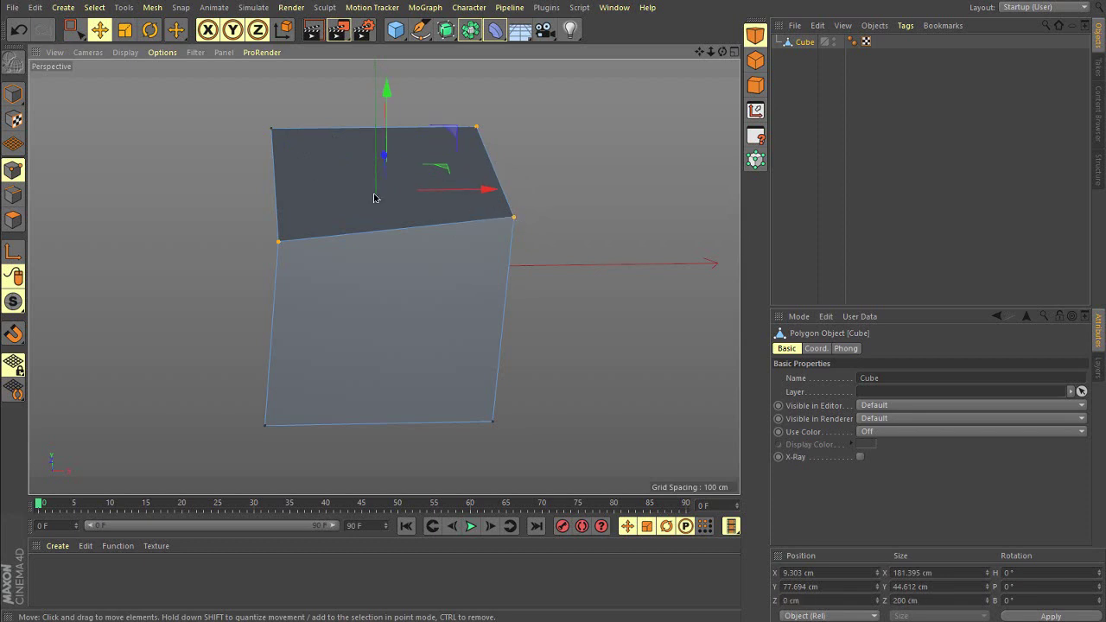
left_click(272, 130, "shift")
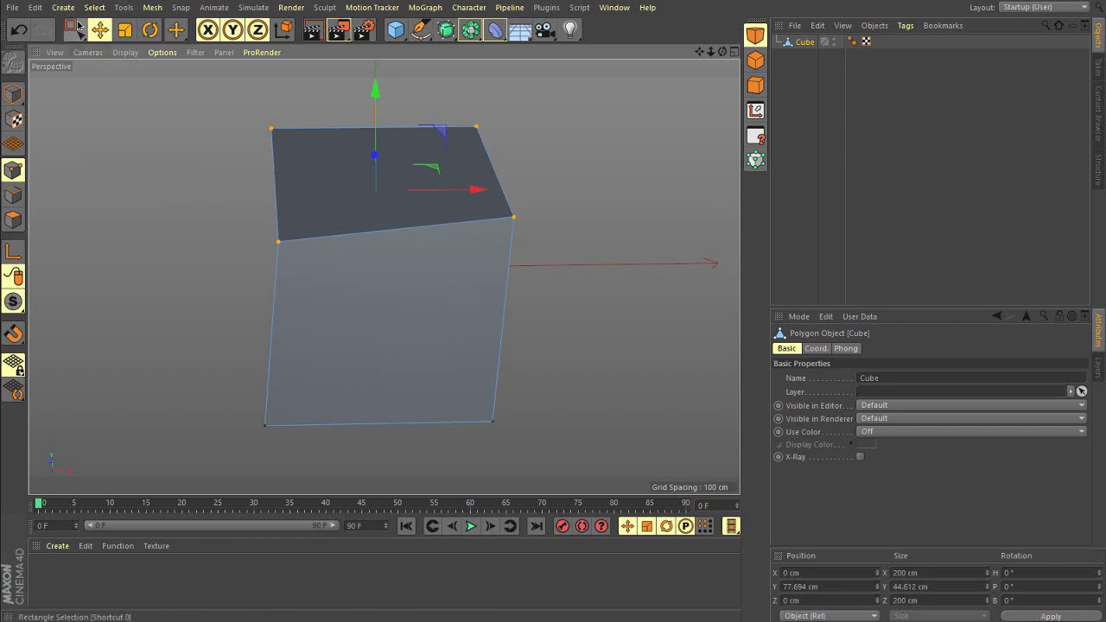
Step: Select the four corner points of the cube's top face one by one with the Live Selection tool
left_click_drag(76, 29, 169, 58)
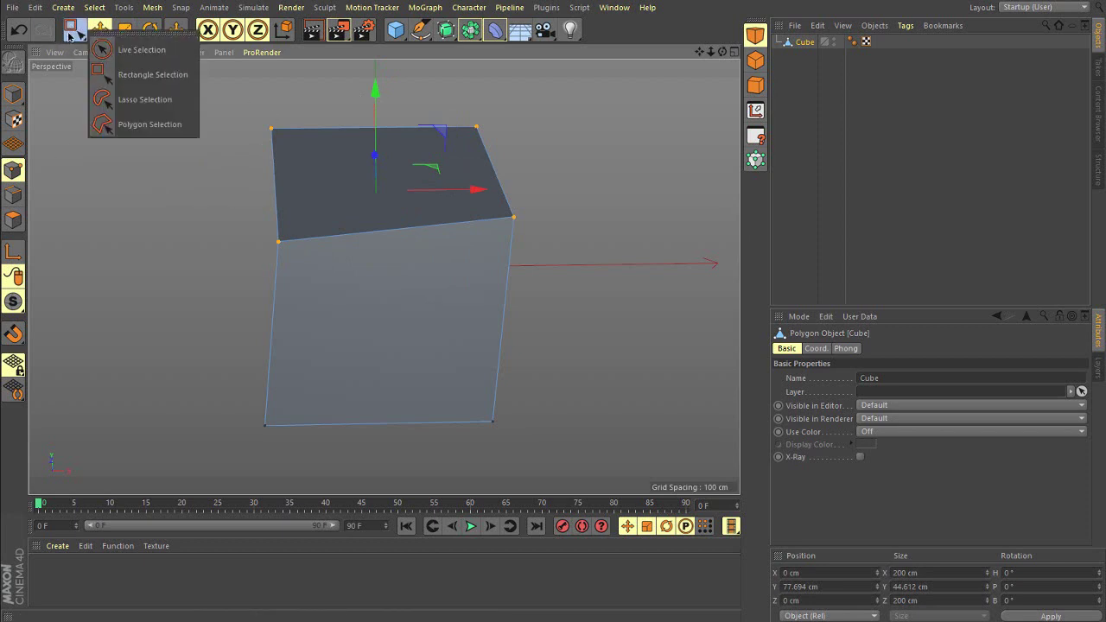
left_click(142, 50)
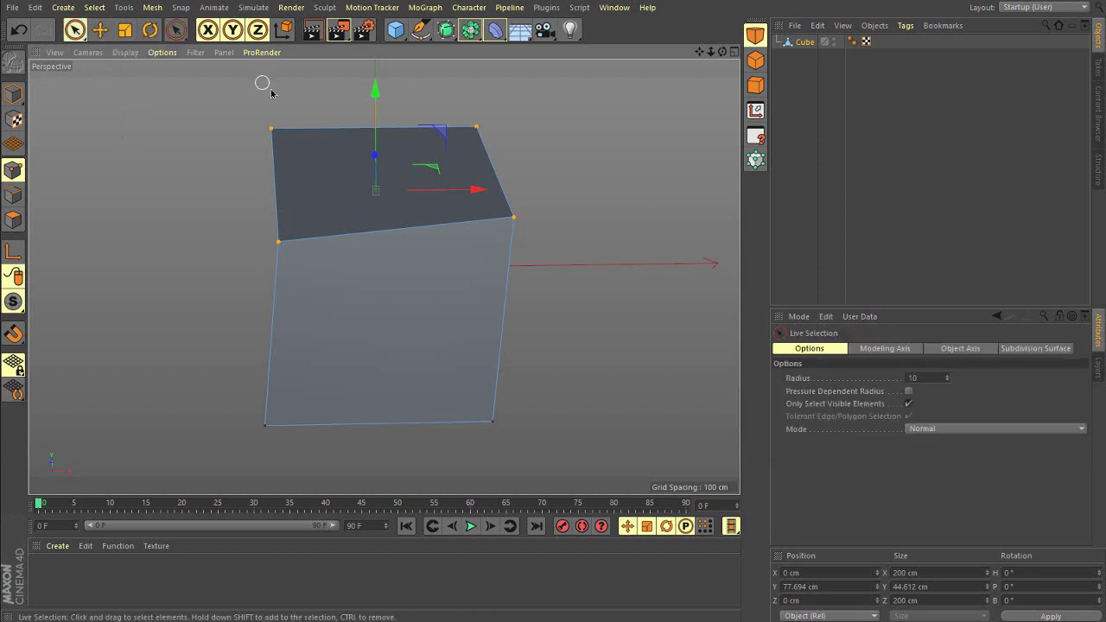
left_click(273, 131)
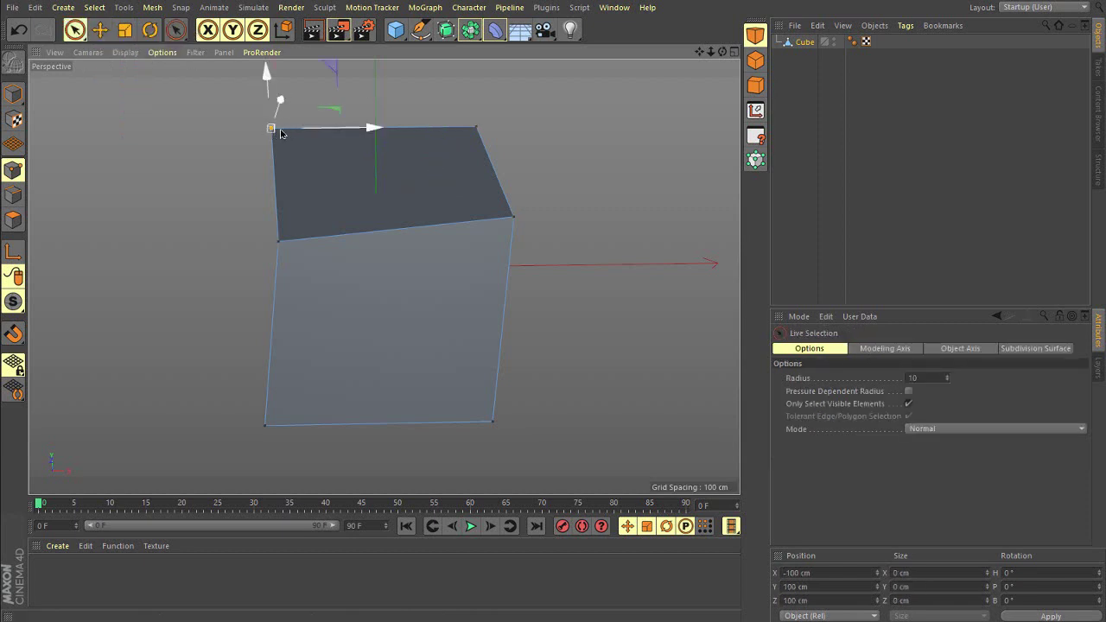
left_click(477, 130, "shift")
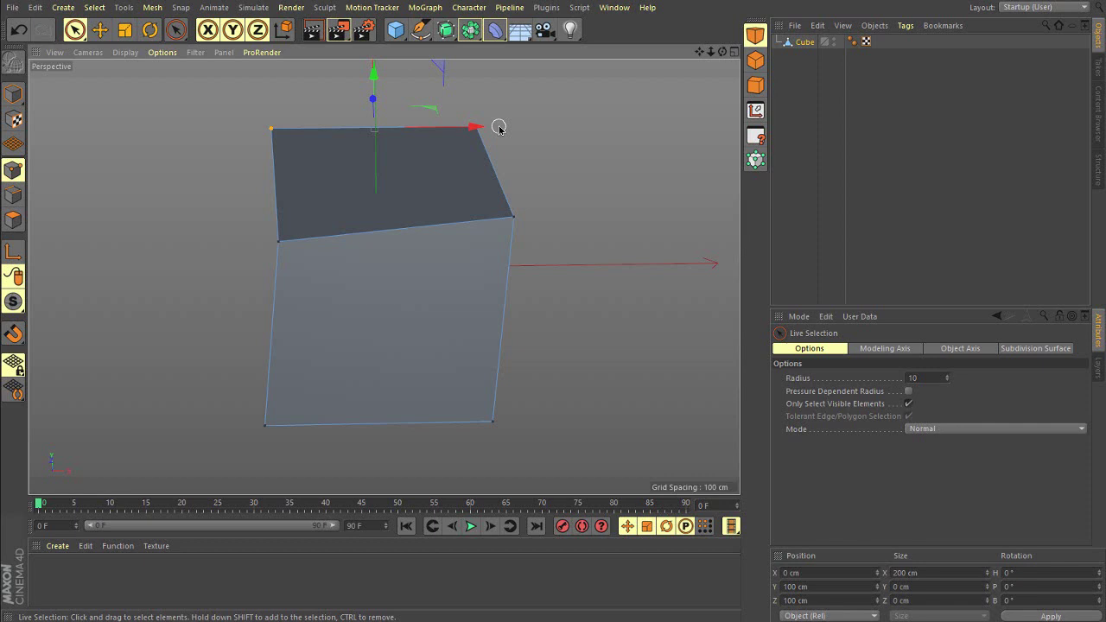
left_click(519, 215, "shift")
left_click(279, 242, "shift")
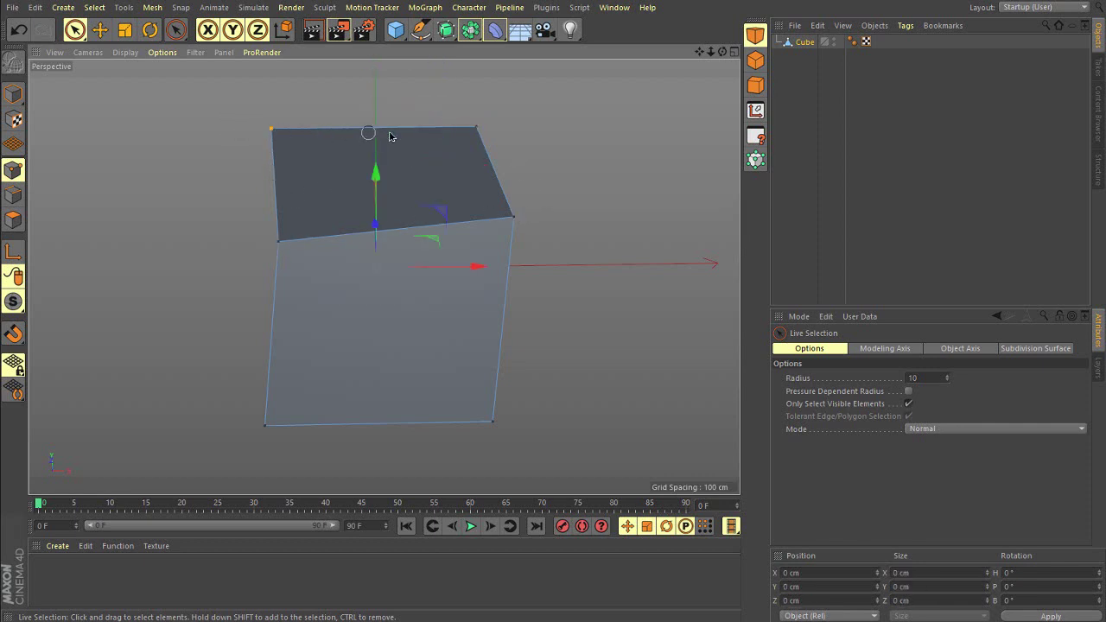
left_click(277, 242, "shift")
left_click_drag(349, 254, 309, 249, "alt")
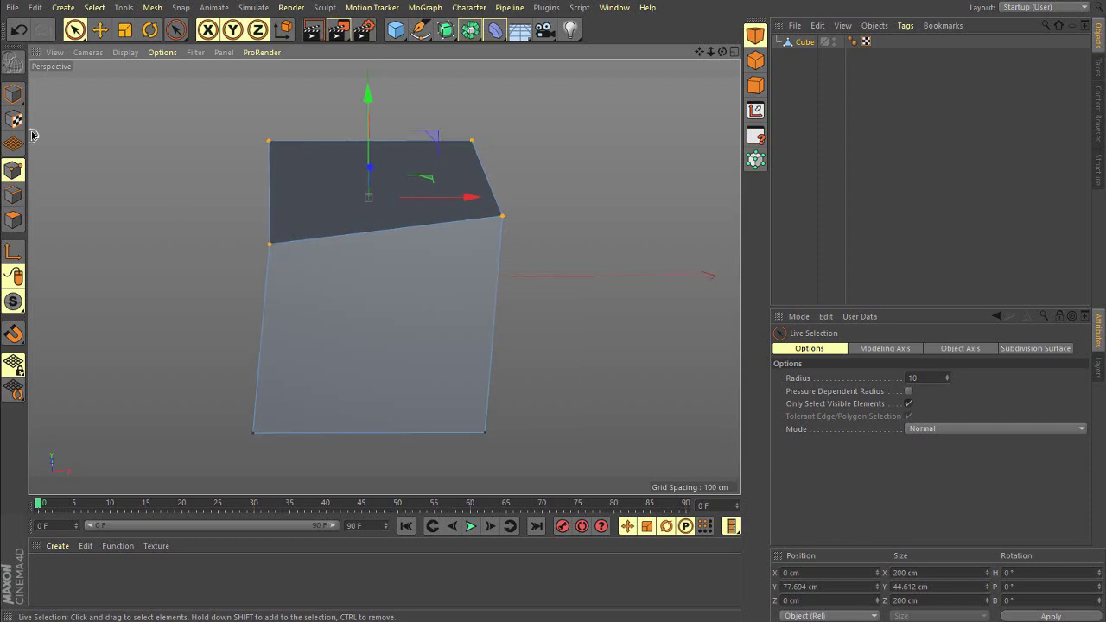
Step: With Rectangle Selection, box-select the cube's top corner points and a single bottom corner point in turn
left_click(74, 30)
left_click(152, 74)
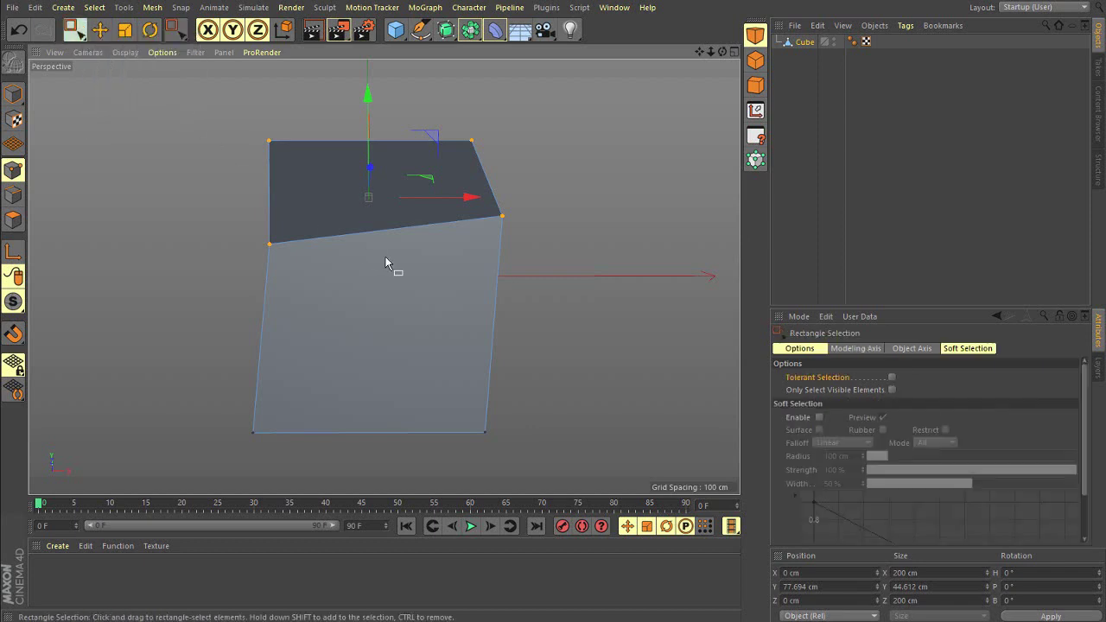
left_click_drag(385, 256, 426, 214, "alt")
left_click_drag(562, 105, 199, 265)
left_click_drag(312, 199, 476, 446, "alt")
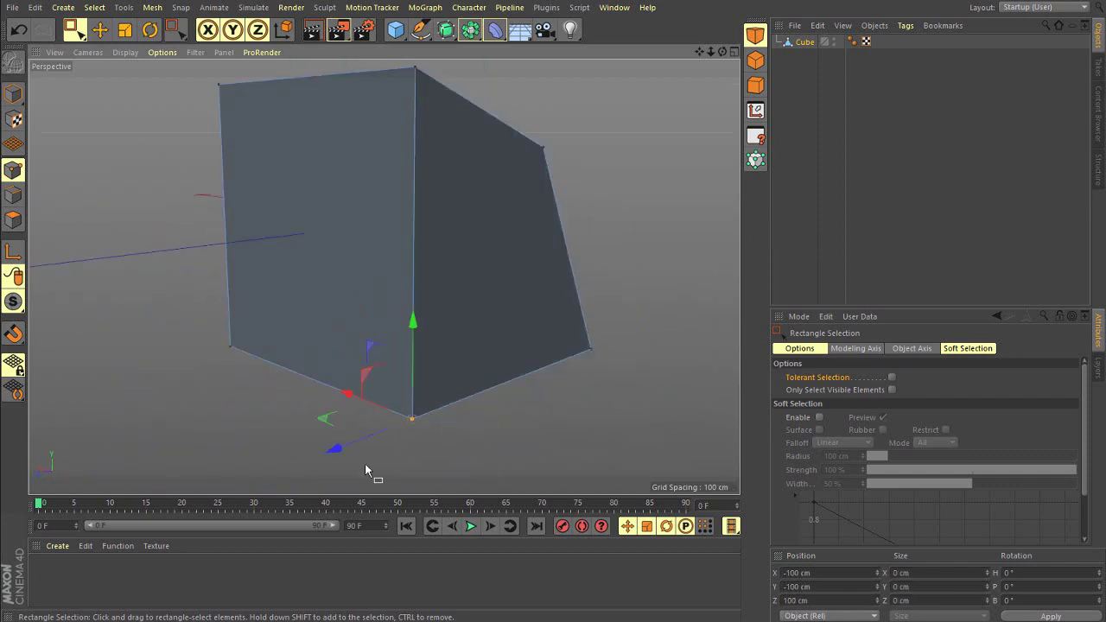
Step: Box-select the whole cube to include all its points, and inspect the selection from another side
left_click_drag(365, 467, 194, 460, "alt")
left_click_drag(397, 299, 459, 285, "alt")
left_click_drag(238, 183, 575, 402)
left_click_drag(390, 246, 431, 242, "alt")
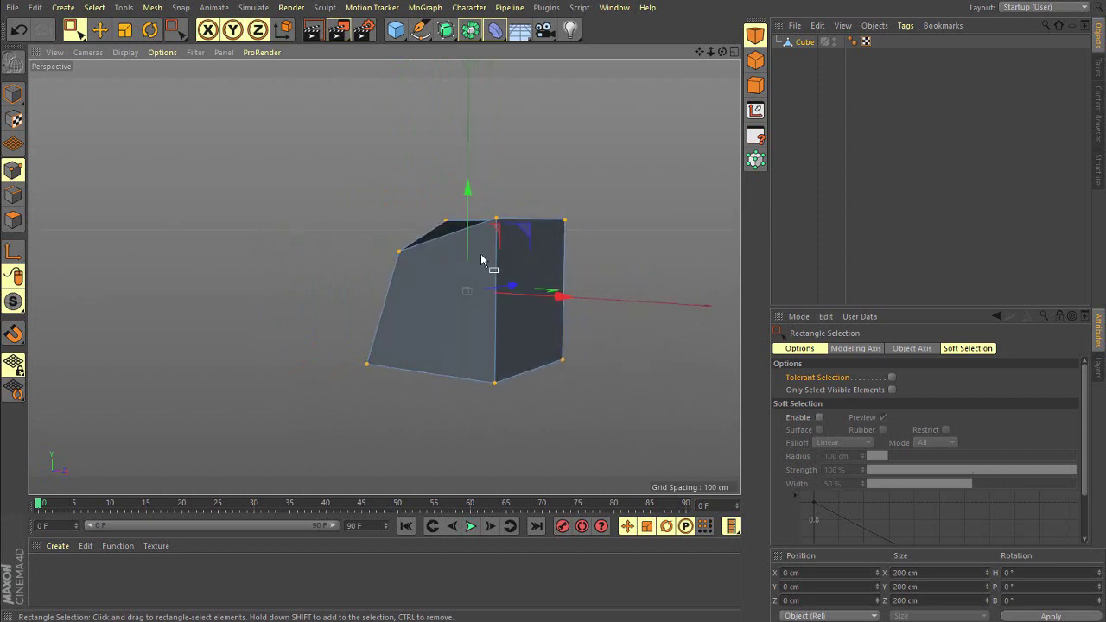
Step: Enable Only Select Visible Elements for Rectangle Selection and box-select the whole cube again
left_click(835, 390)
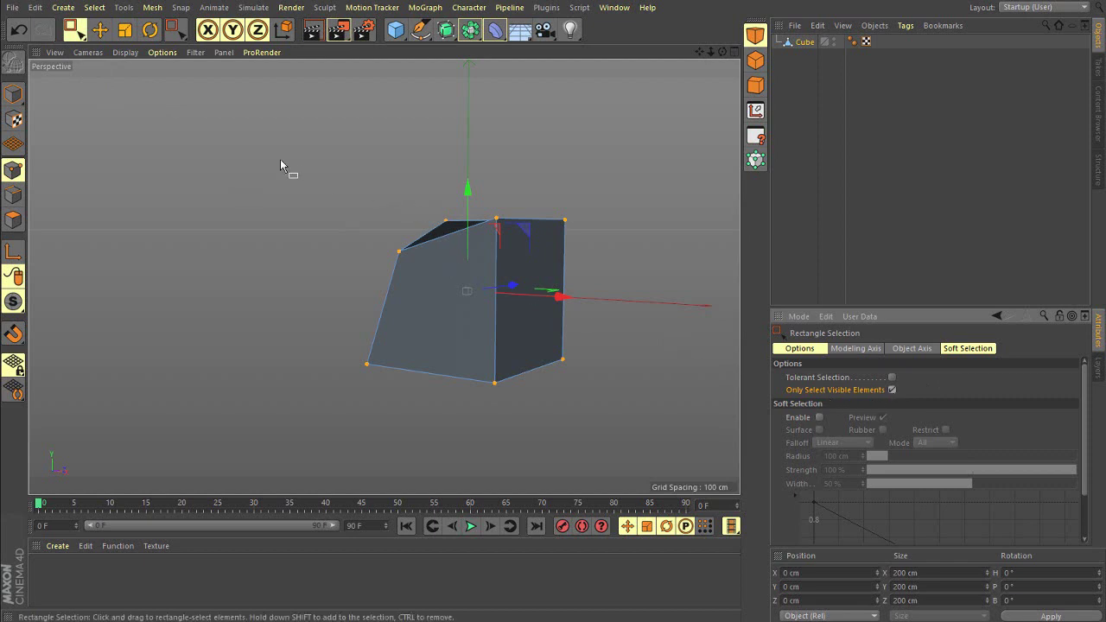
left_click_drag(280, 161, 628, 441)
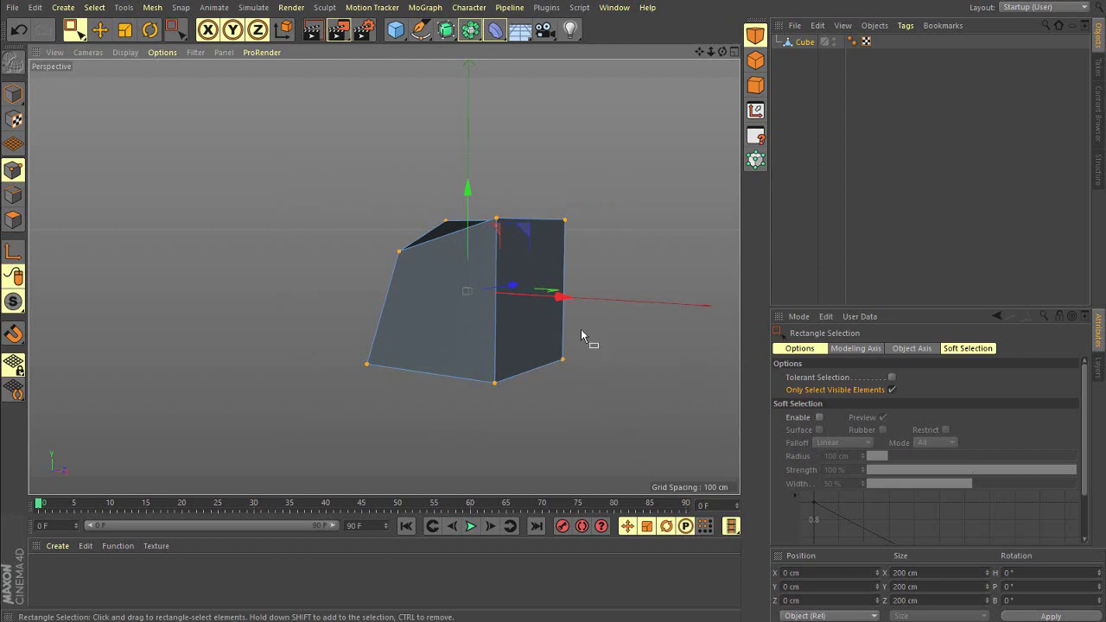
Step: Box-select the whole cube's visible points from the opposite side, and check from other angles which points were included
left_click_drag(582, 335, 390, 161, "alt")
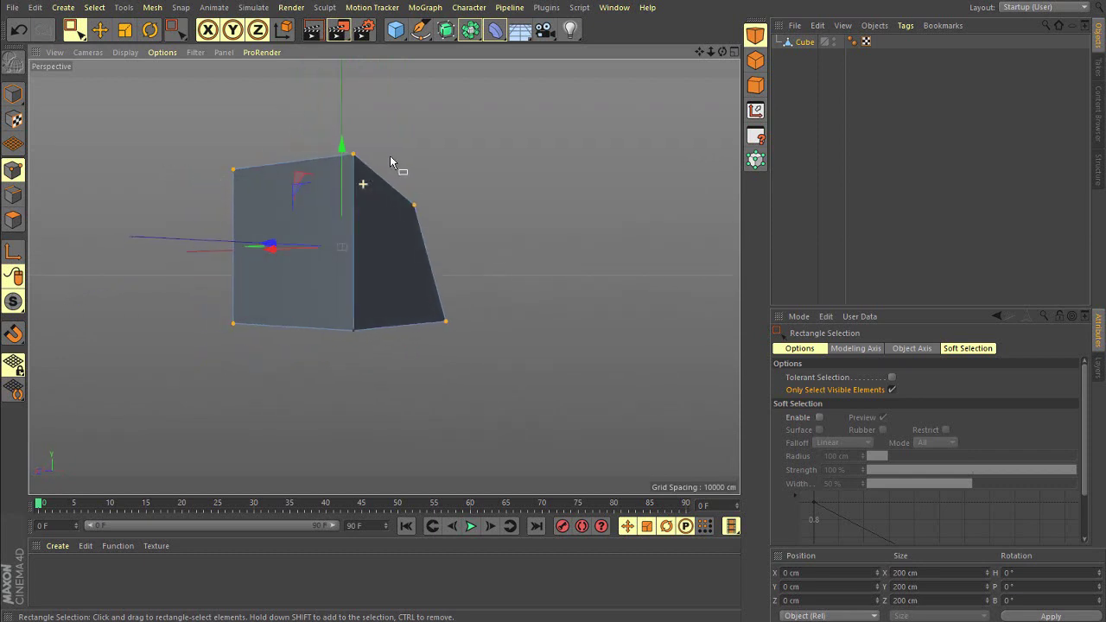
left_click_drag(459, 104, 184, 372)
left_click_drag(263, 275, 659, 283, "alt")
left_click_drag(338, 256, 514, 227, "alt")
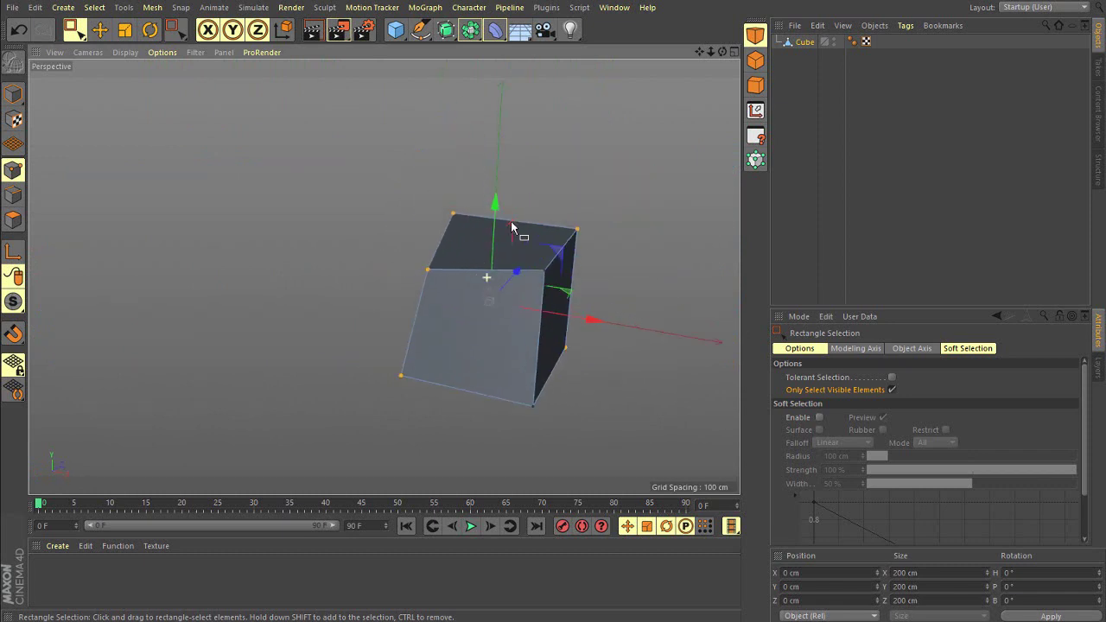
Step: In edge mode, select the front top edge of the cube and move it outward to about Y 121 cm, Z -118 cm
left_click(13, 196)
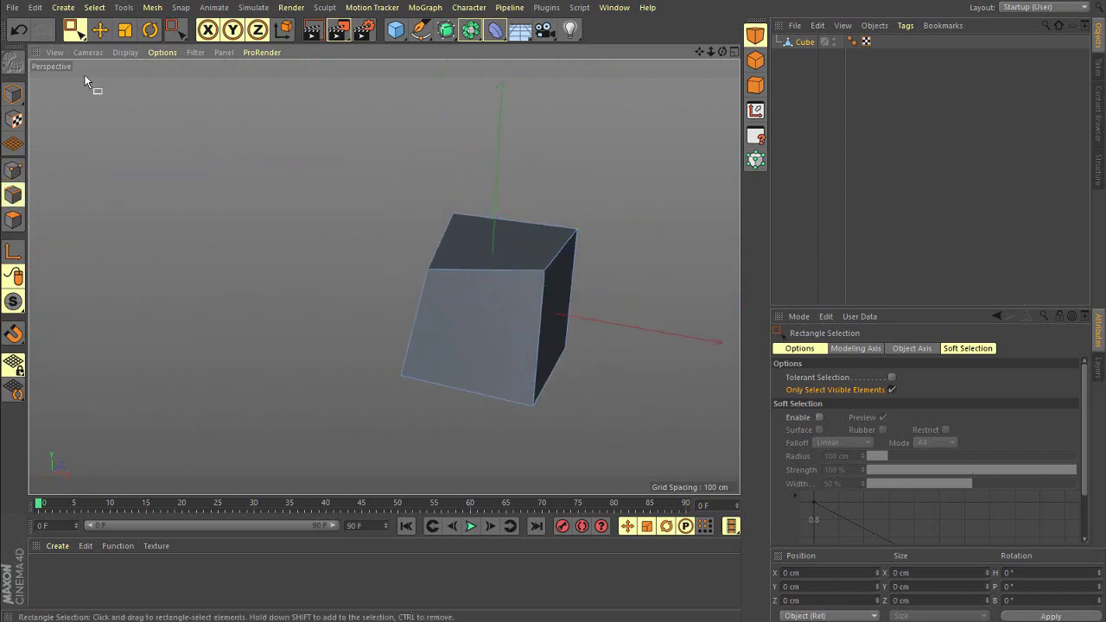
left_click(99, 29)
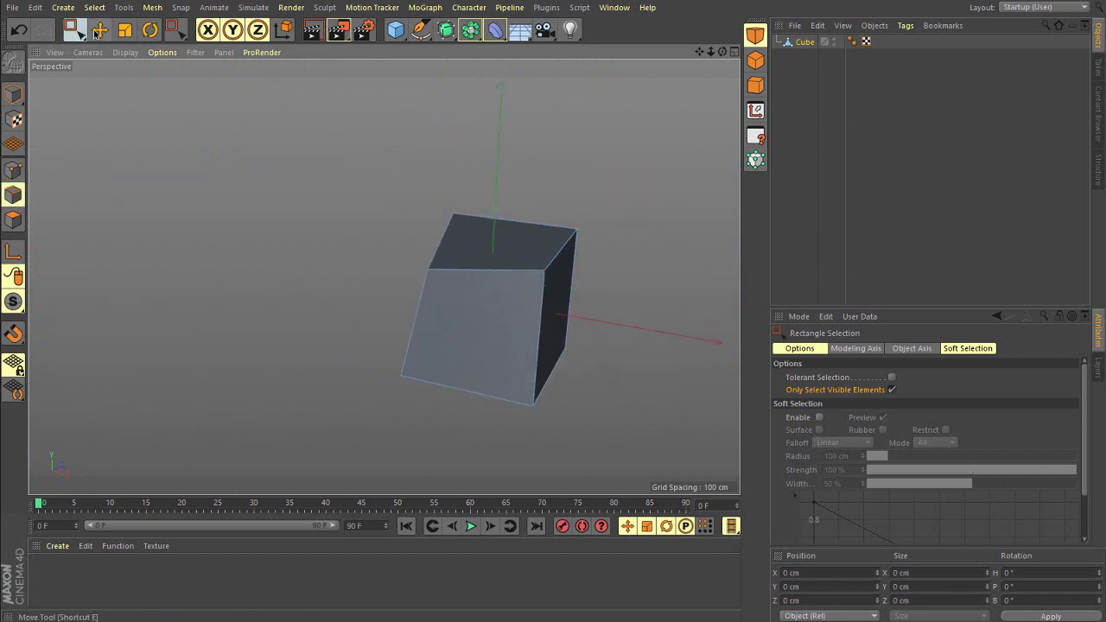
left_click(499, 275)
scroll(518, 227, "up", 3)
left_click_drag(518, 226, 493, 239, "alt")
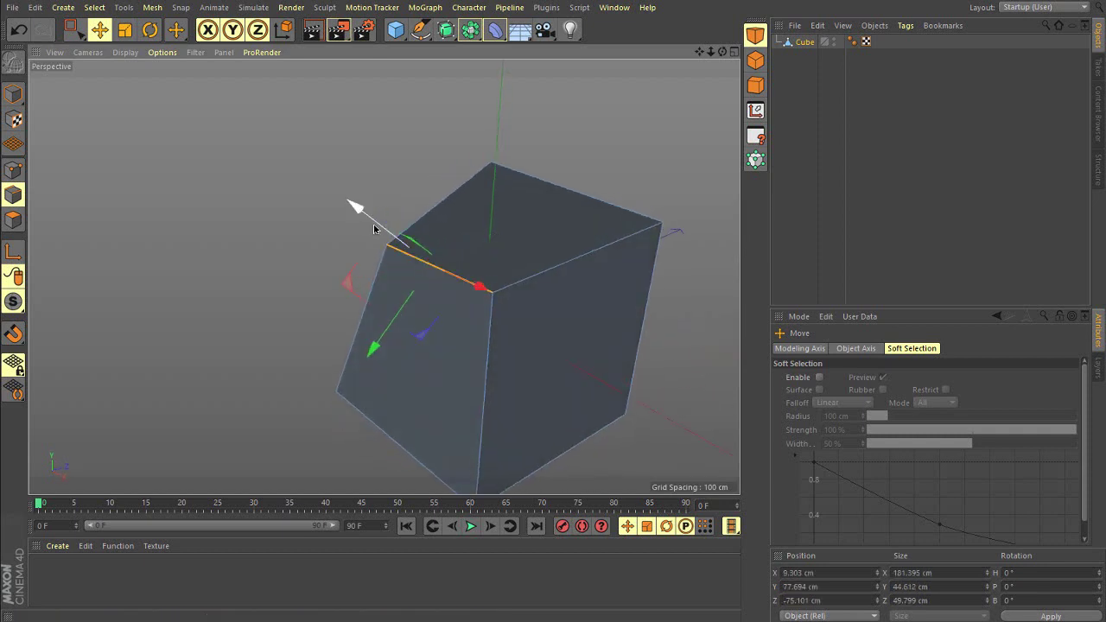
left_click_drag(358, 205, 299, 205)
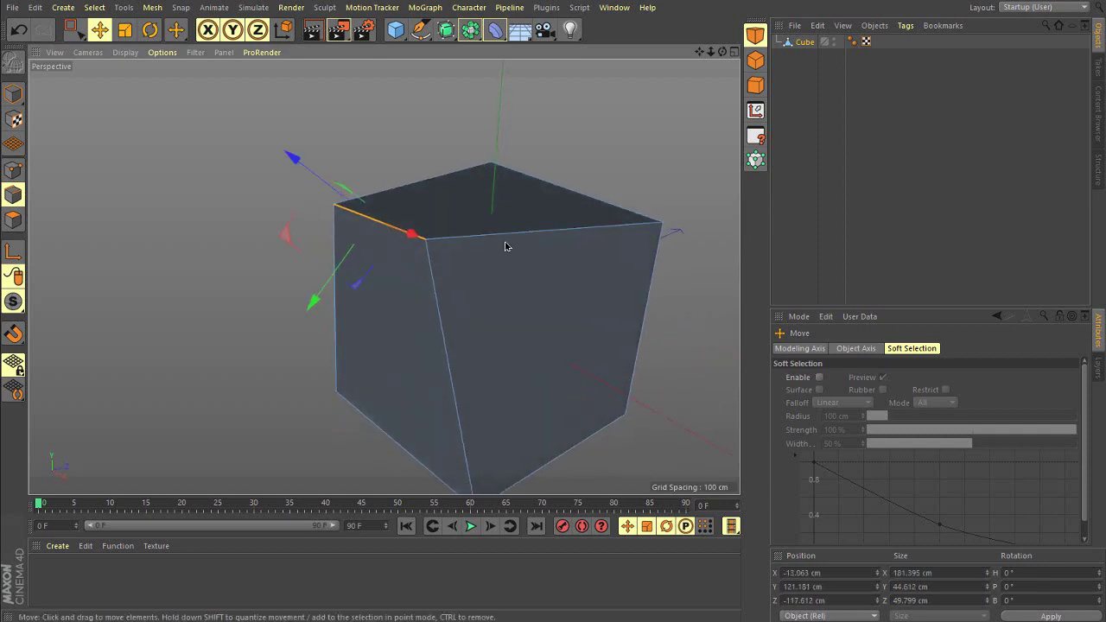
Step: Add the adjacent top edge to the selection and lower both edges; deselect the added edge and move the remaining one inward
left_click(504, 233)
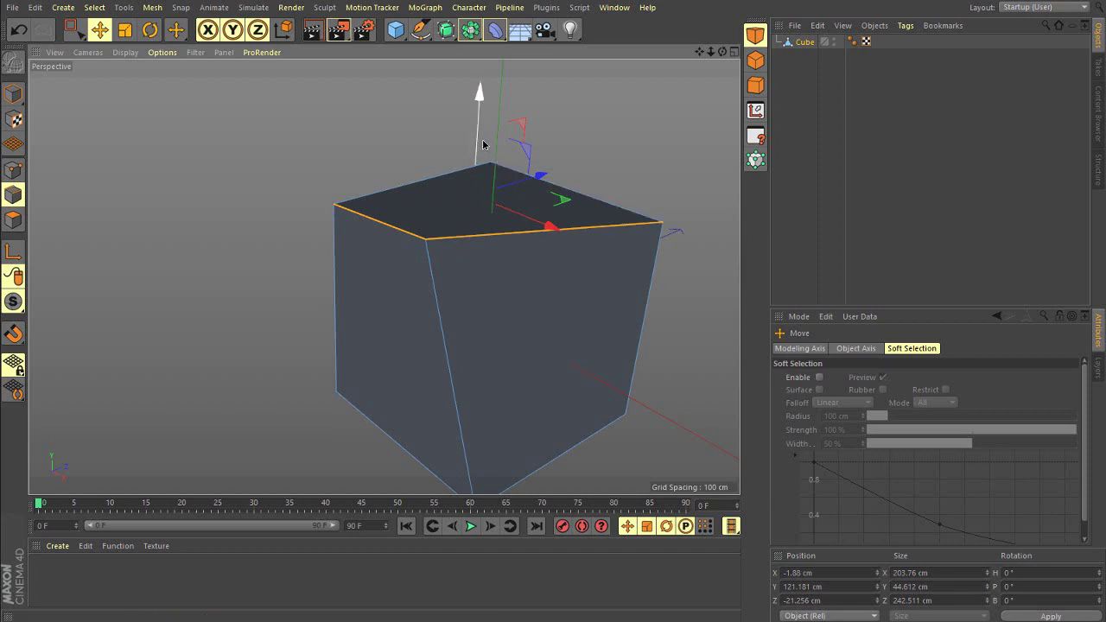
left_click_drag(478, 139, 506, 190)
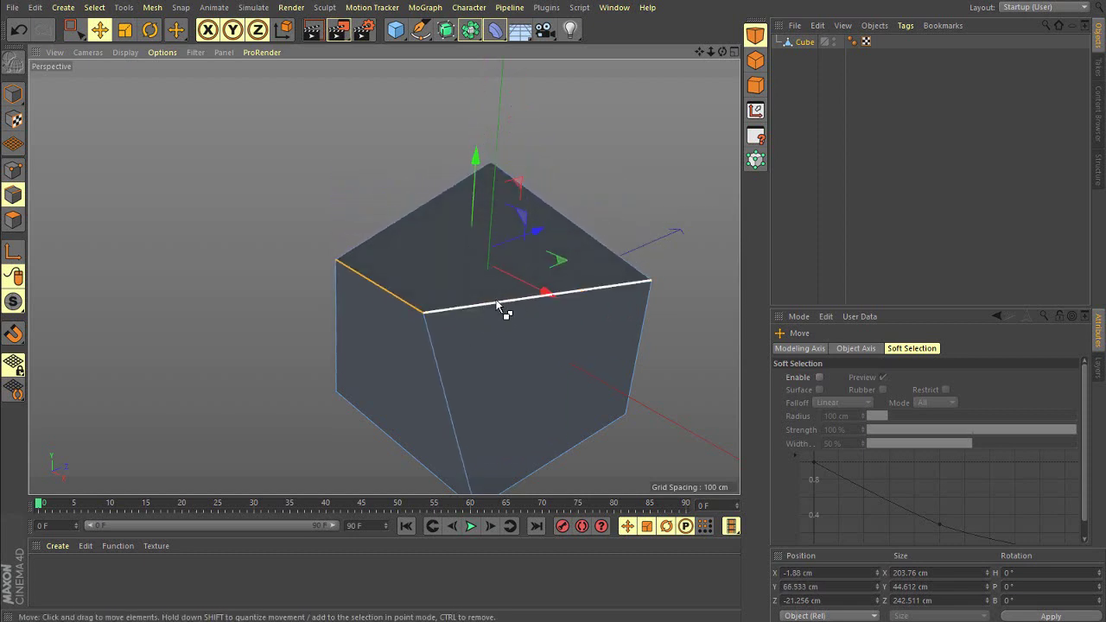
left_click(496, 302, "ctrl")
left_click_drag(304, 240, 385, 263)
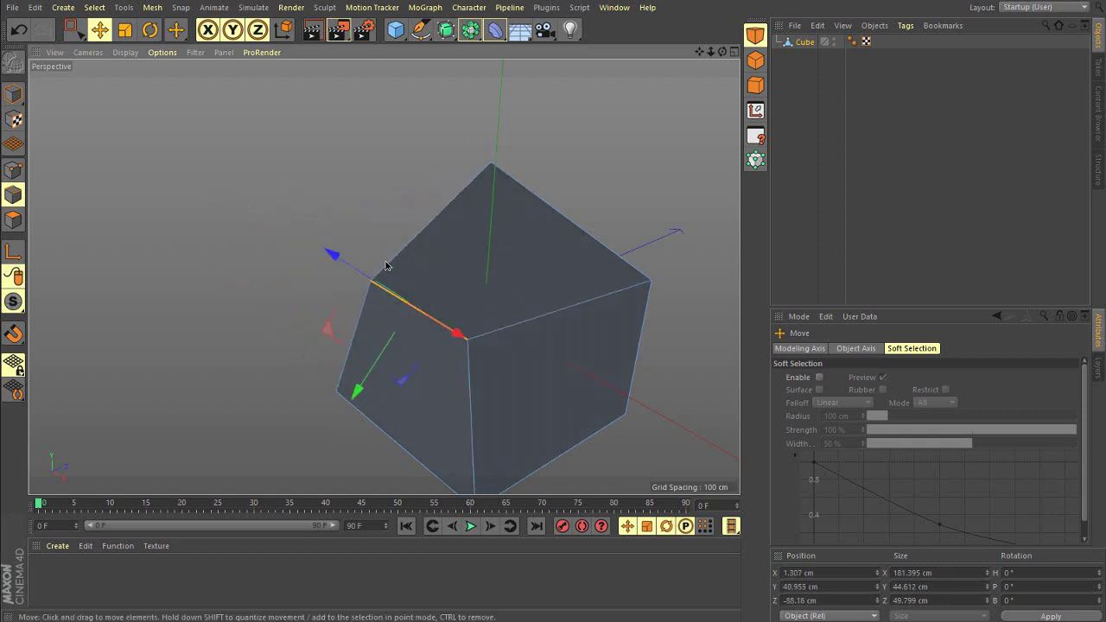
Step: Rotate the selected top edge of the cube, undo the unwanted change, and switch back to the Move tool
left_click_drag(364, 334, 407, 199, "alt")
key("r")
key("ctrl+z")
left_click_drag(347, 233, 331, 268, "alt")
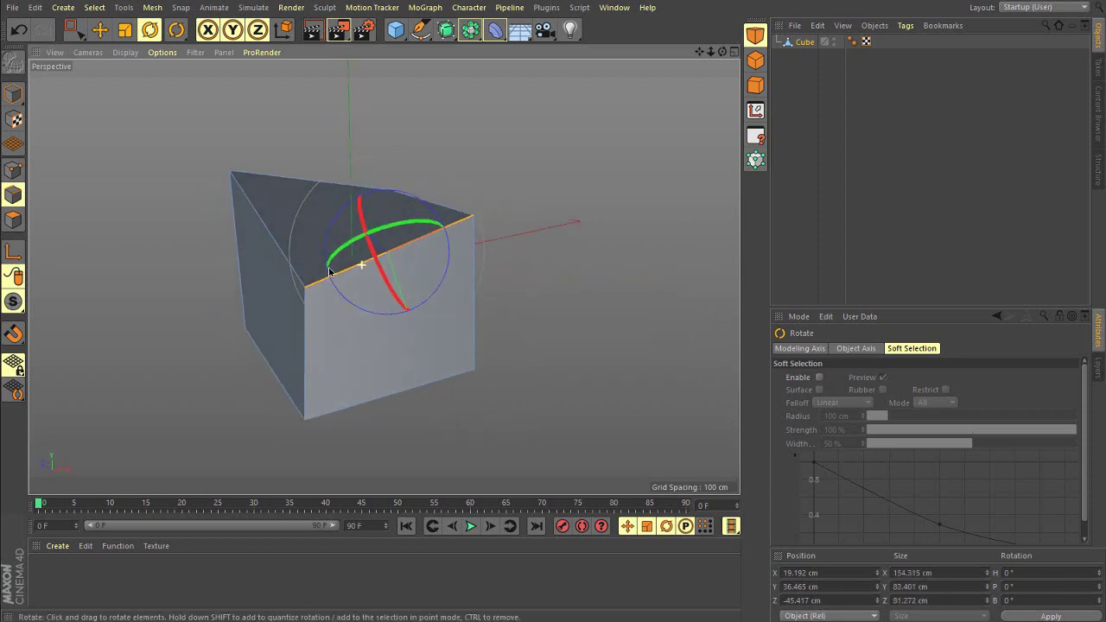
left_click(97, 31)
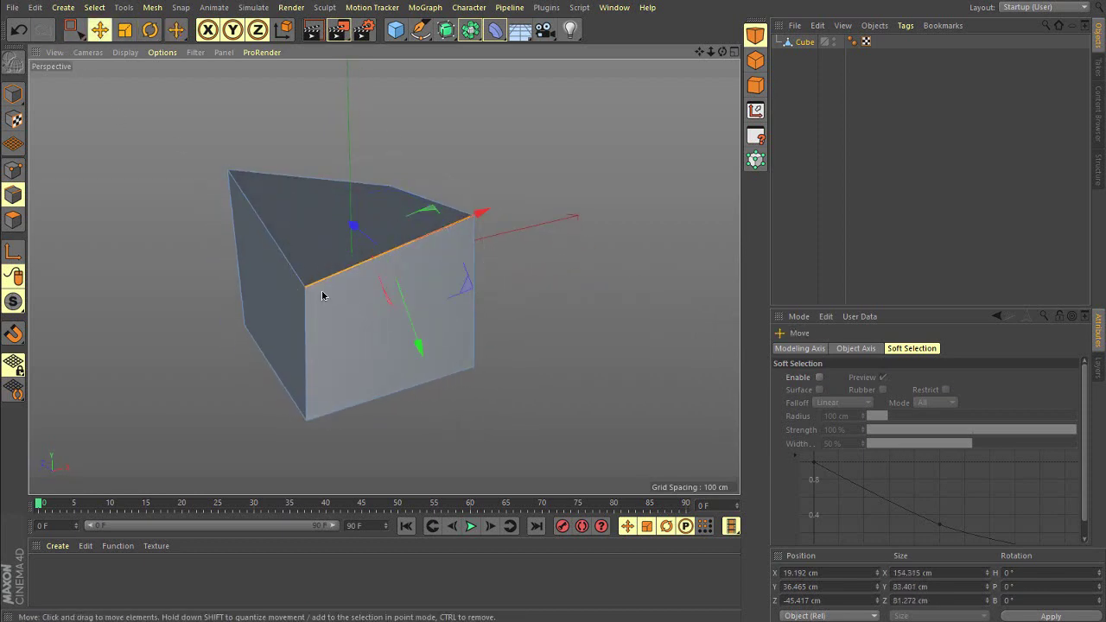
Step: Select several top, side and bottom edges of the cube one after another while viewing it from different sides
left_click_drag(319, 270, 333, 278, "alt")
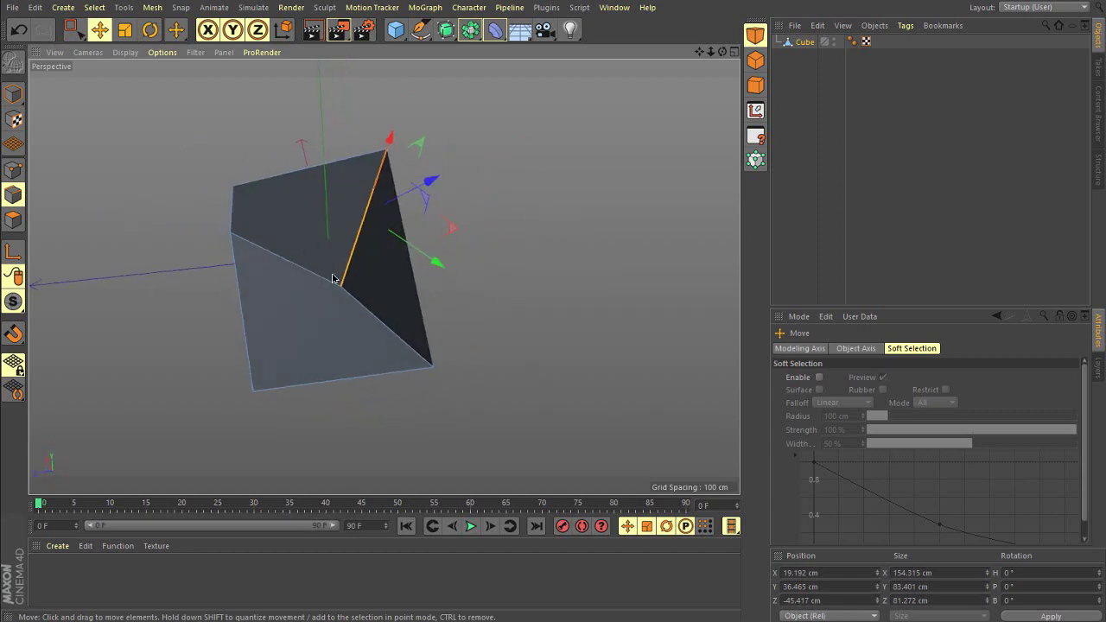
left_click(279, 257)
left_click(402, 333)
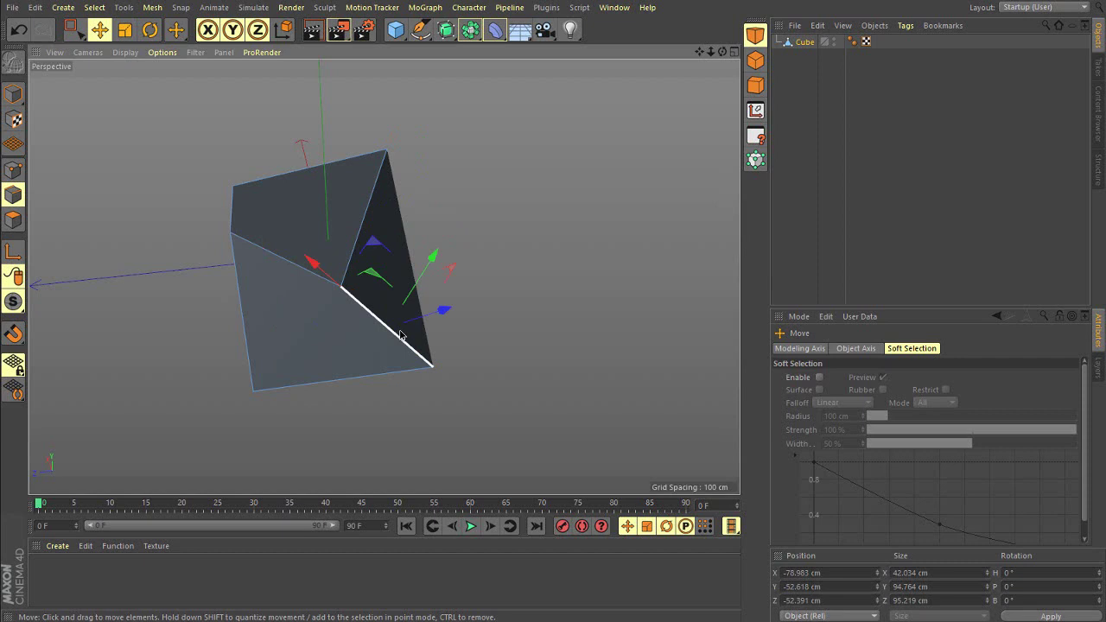
left_click_drag(350, 381, 407, 264, "alt")
middle_click_drag(346, 338, 417, 313, "alt")
left_click_drag(418, 314, 424, 275, "alt")
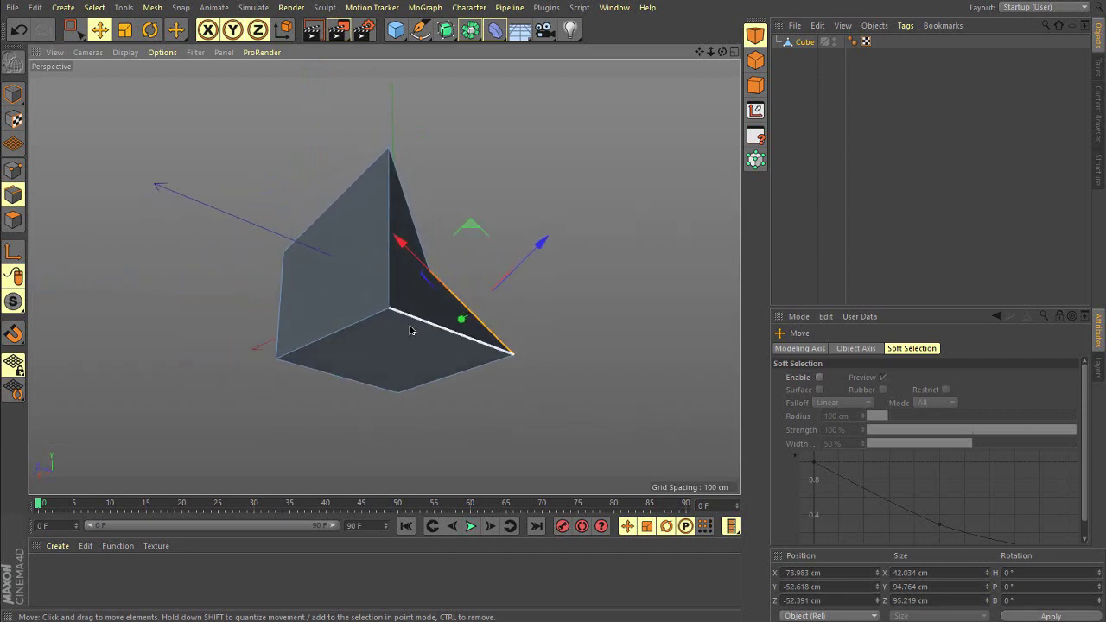
left_click(413, 327)
left_click(356, 330)
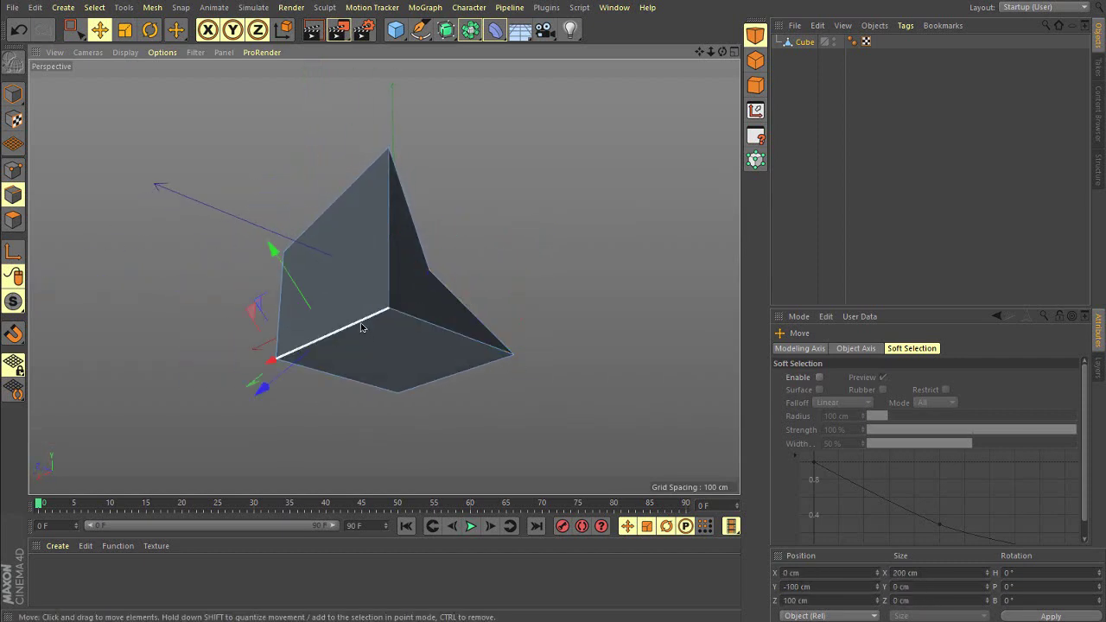
left_click_drag(363, 328, 375, 335, "alt")
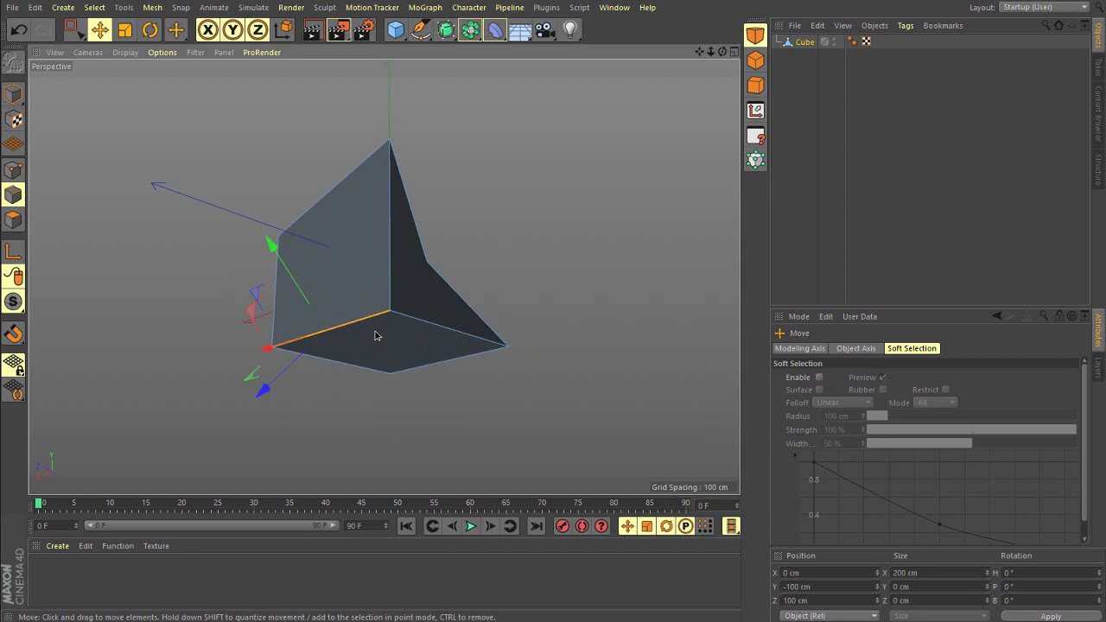
Step: Select the rear top edge of the cube and extrude it upward and outward to about Y 131 cm, Z 151 cm
left_click_drag(386, 300, 139, 262, "alt")
left_click_drag(320, 321, 324, 372, "alt")
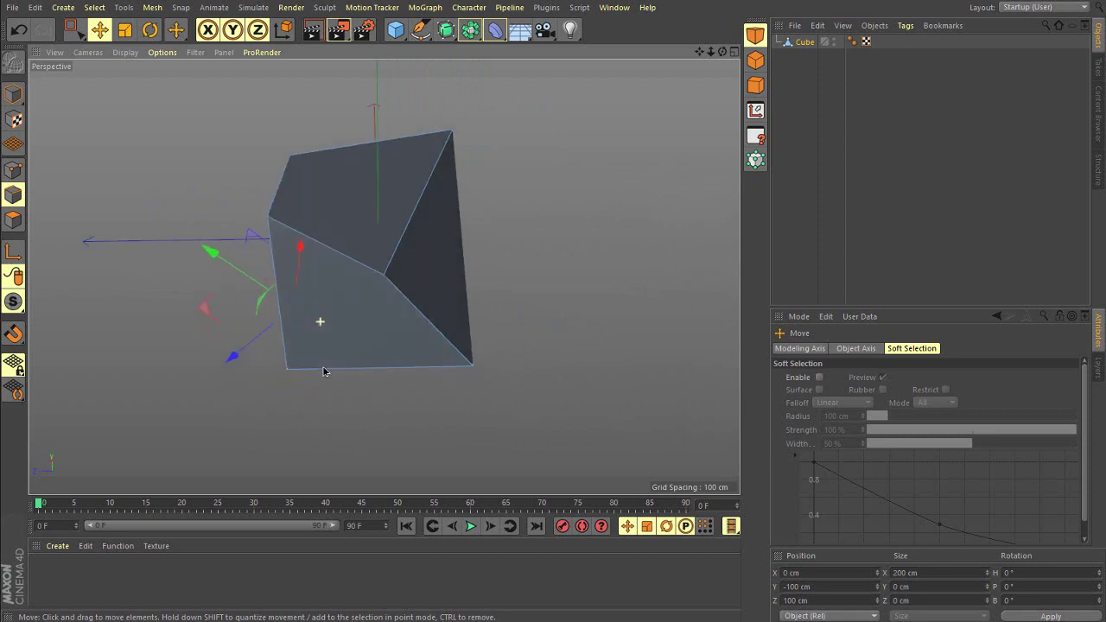
left_click(334, 248)
left_click_drag(363, 264, 577, 222, "alt")
left_click(272, 252)
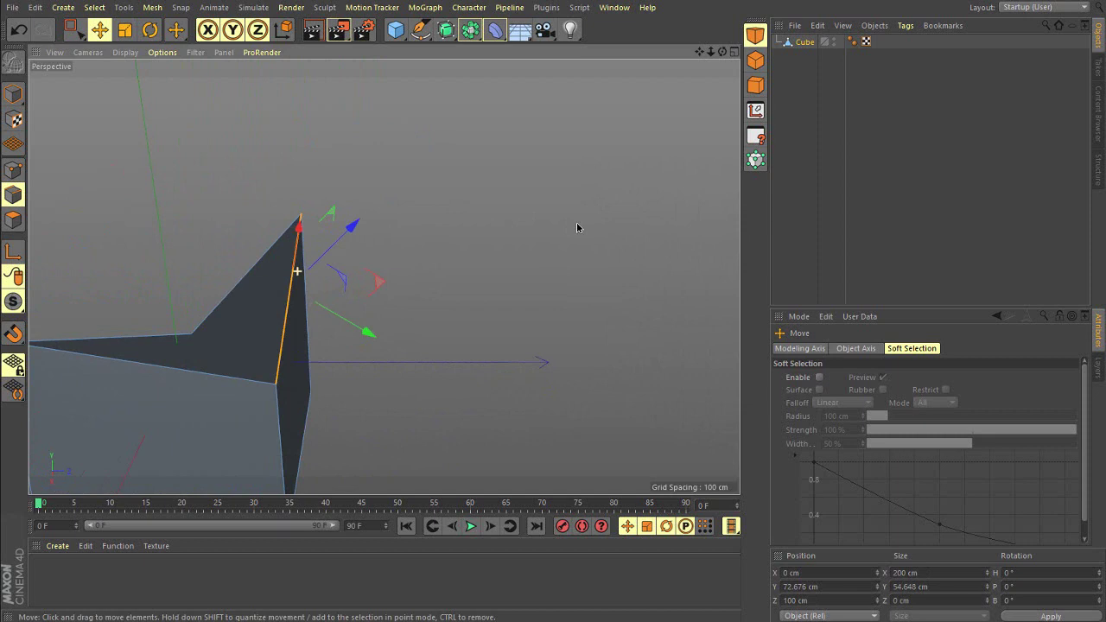
left_click_drag(324, 265, 371, 243, "alt")
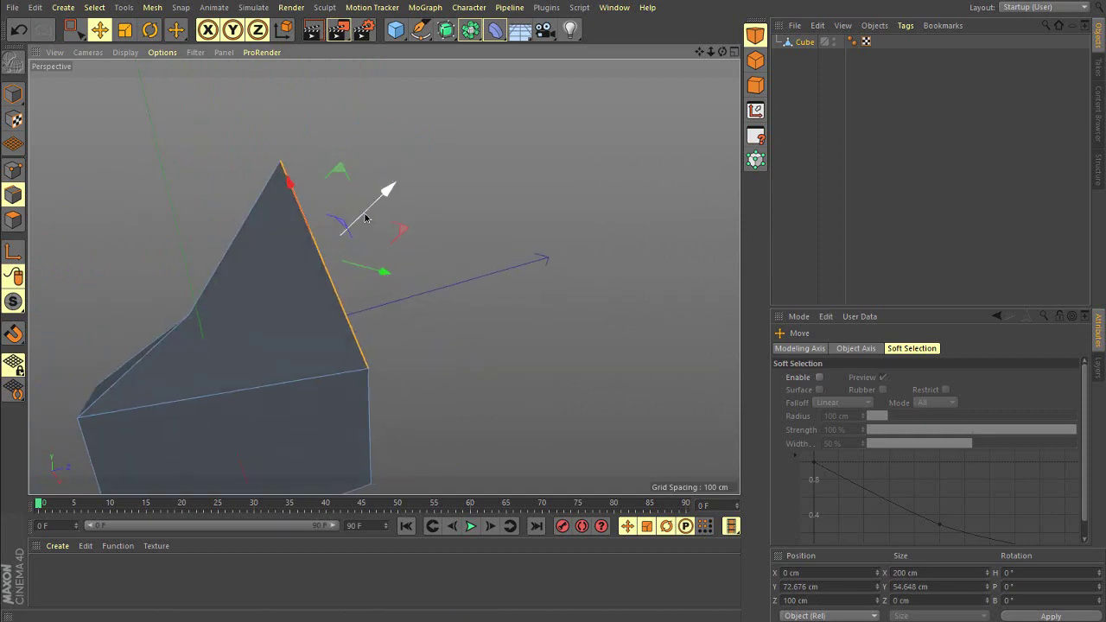
left_click_drag(367, 217, 440, 166)
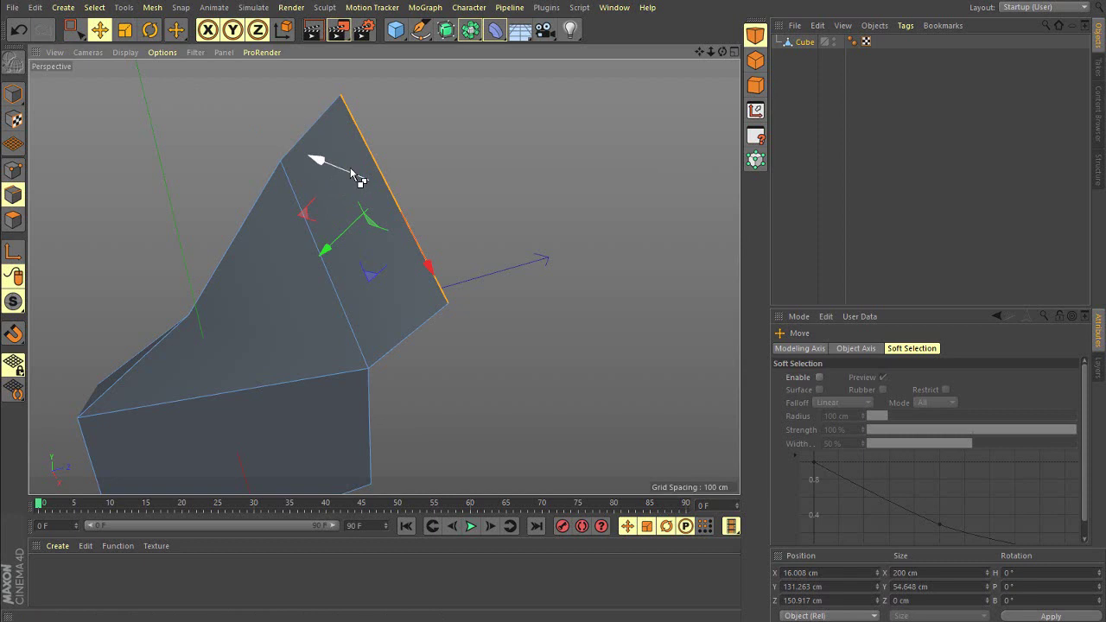
Step: Extrude the strip's end edge several more times in alternating directions to form a stepped band of polygons
left_click_drag(350, 167, 273, 176, "ctrl")
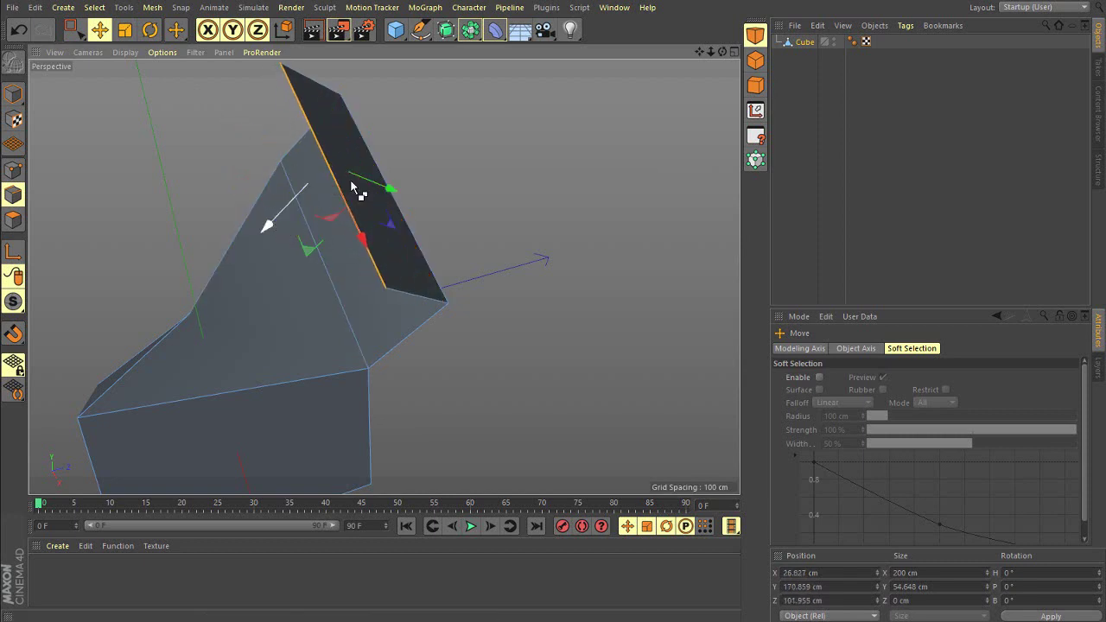
key("ctrl+z")
left_click_drag(427, 209, 372, 207, "alt")
left_click_drag(344, 173, 394, 225, "ctrl")
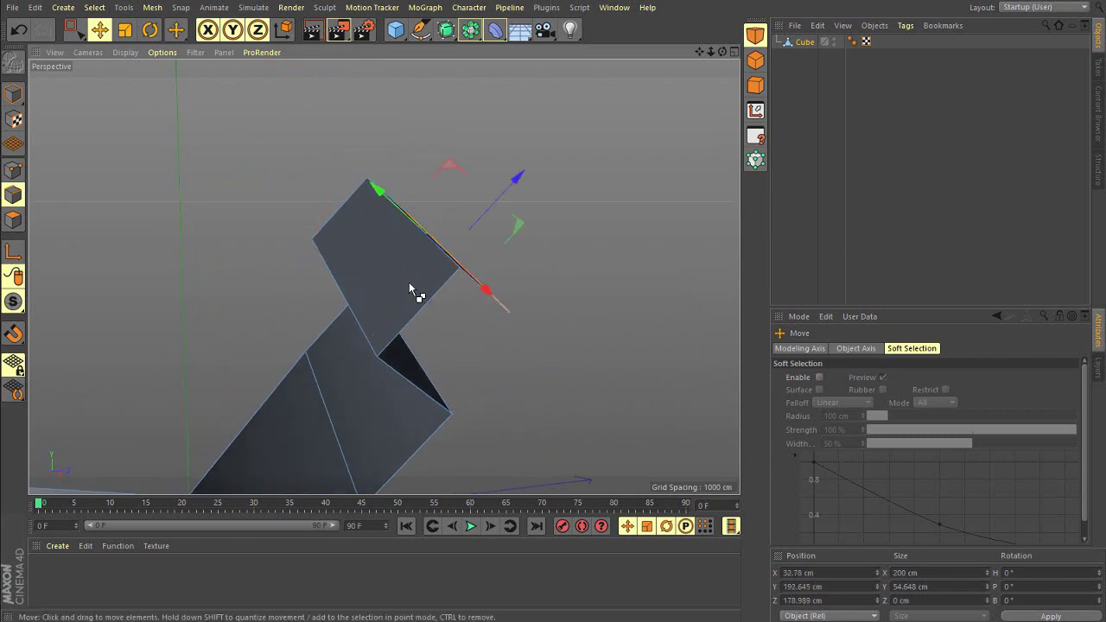
left_click_drag(489, 223, 560, 155, "ctrl")
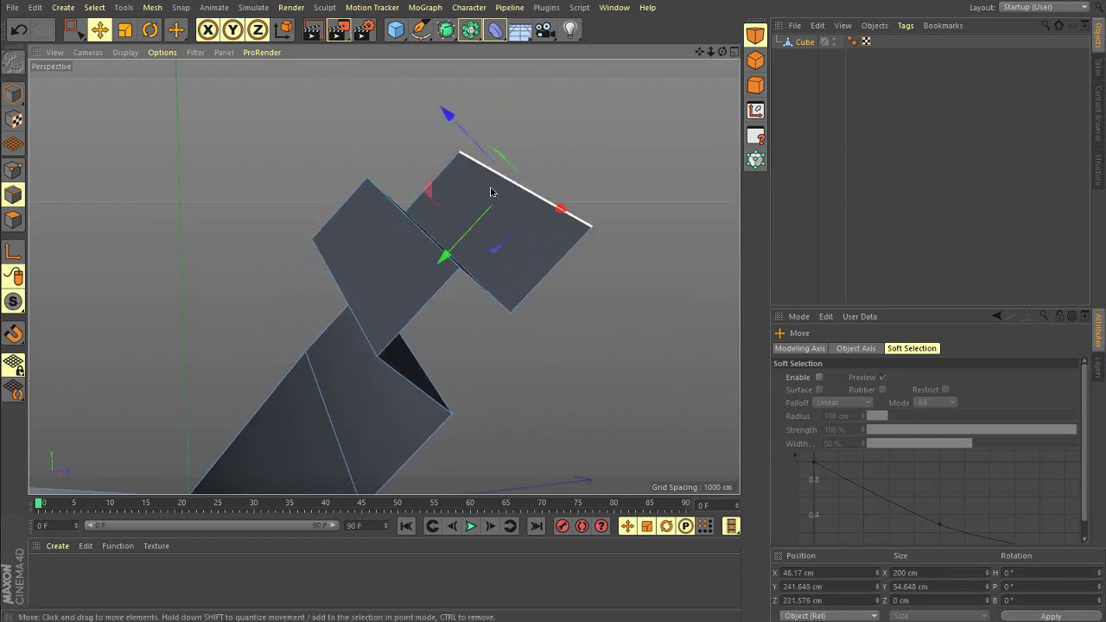
Step: Continue the band from the other side by extruding its end edge outward and back down toward the cube
left_click_drag(494, 183, 378, 327, "alt")
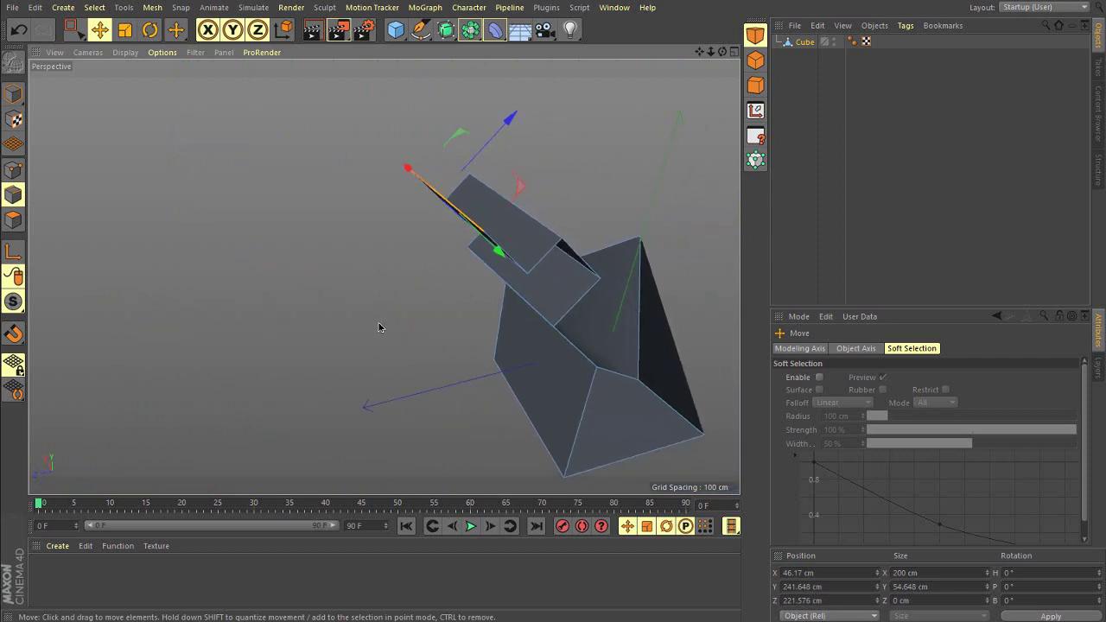
left_click_drag(518, 262, 273, 237, "alt")
left_click_drag(286, 111, 208, 185, "ctrl")
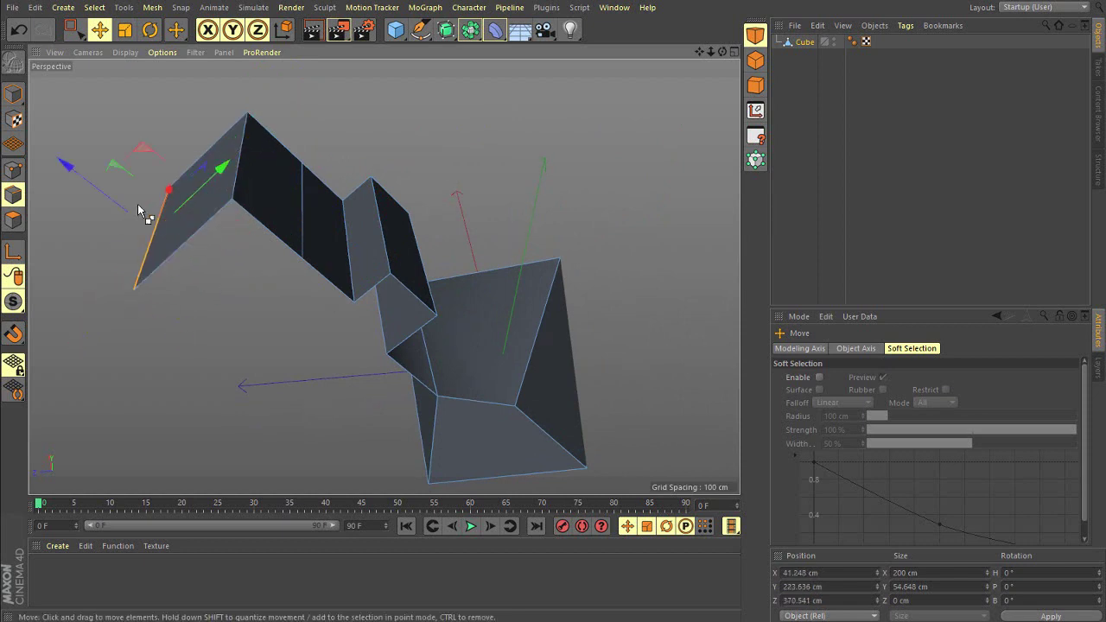
left_click_drag(94, 187, 344, 186, "ctrl")
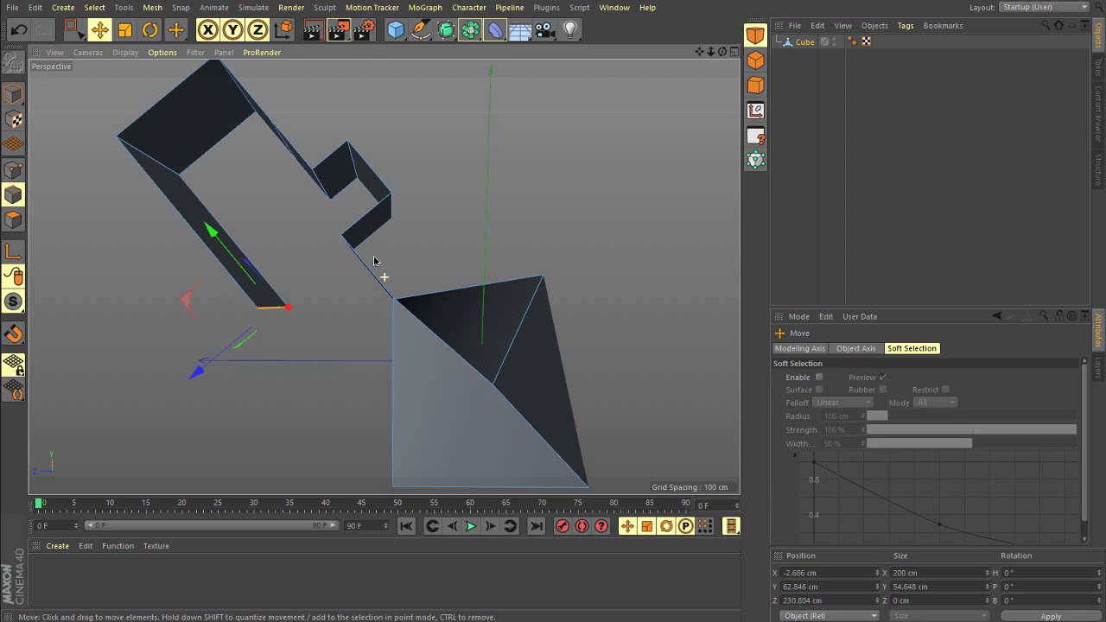
Step: In polygon mode, select the outer polygon near the end of the band and extrude it outward into a solid block
left_click_drag(374, 260, 437, 321, "alt")
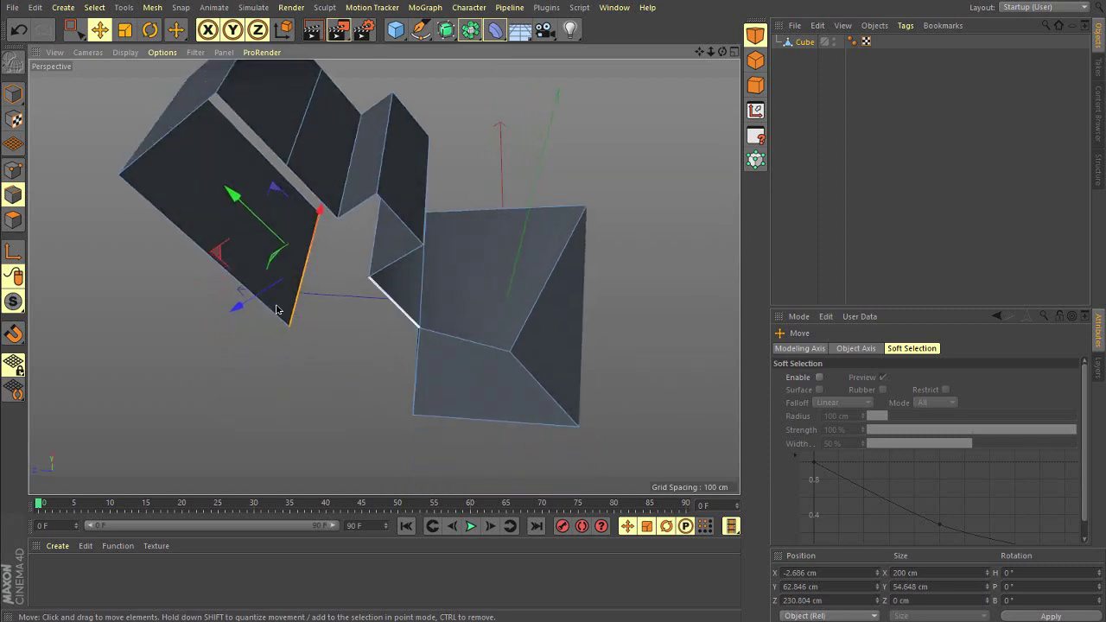
left_click(13, 225)
left_click_drag(415, 267, 569, 368, "alt")
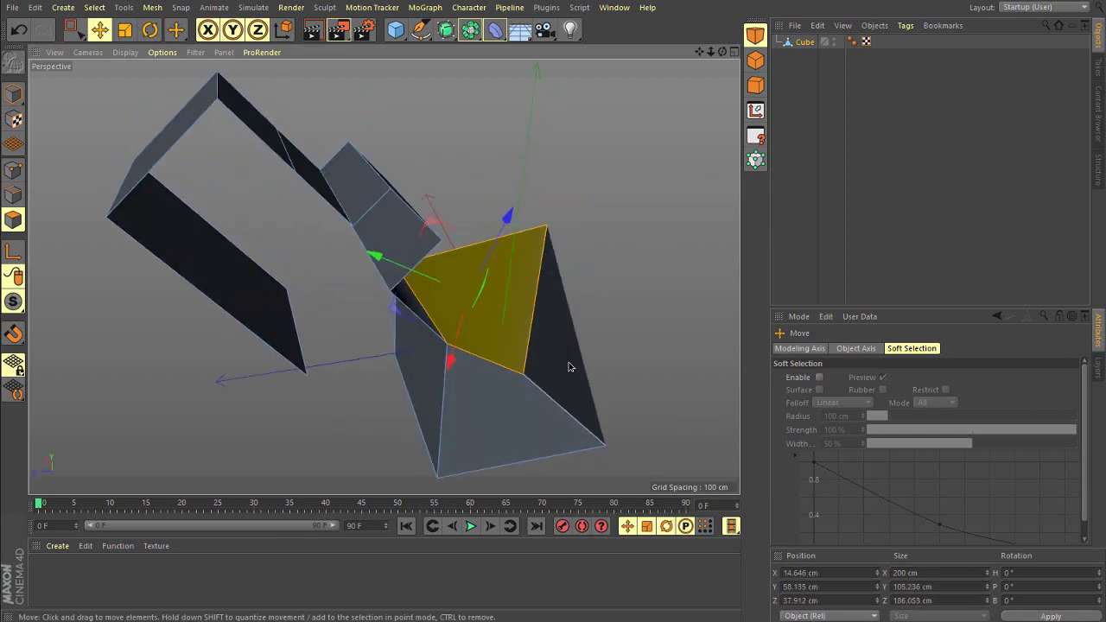
left_click_drag(215, 299, 637, 311, "alt")
left_click(492, 254)
left_click_drag(492, 254, 433, 295, "alt")
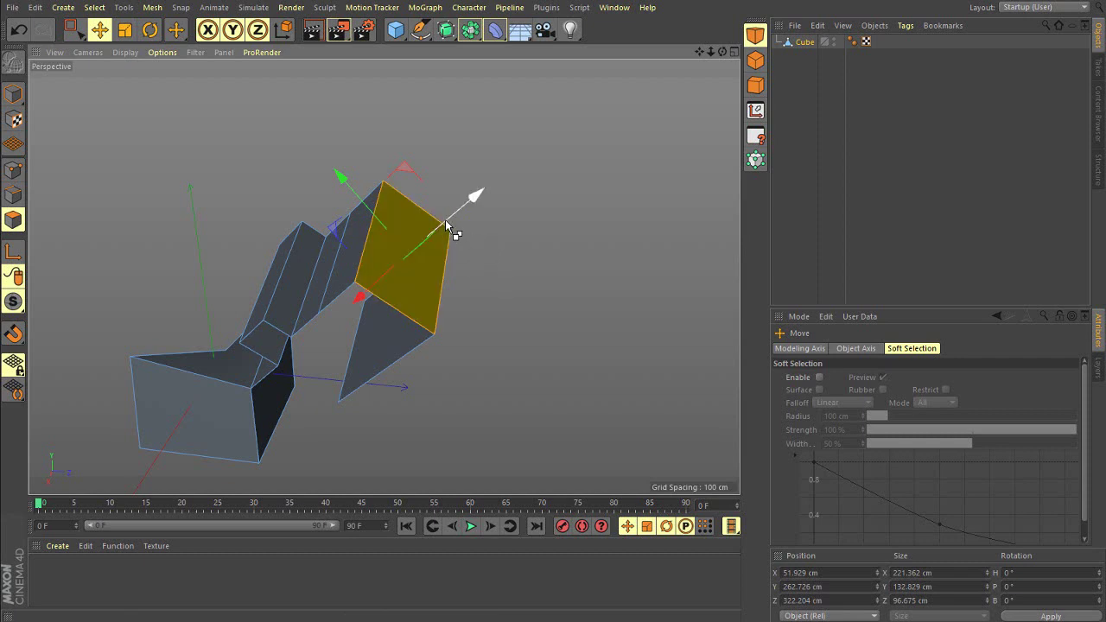
left_click_drag(446, 222, 519, 186)
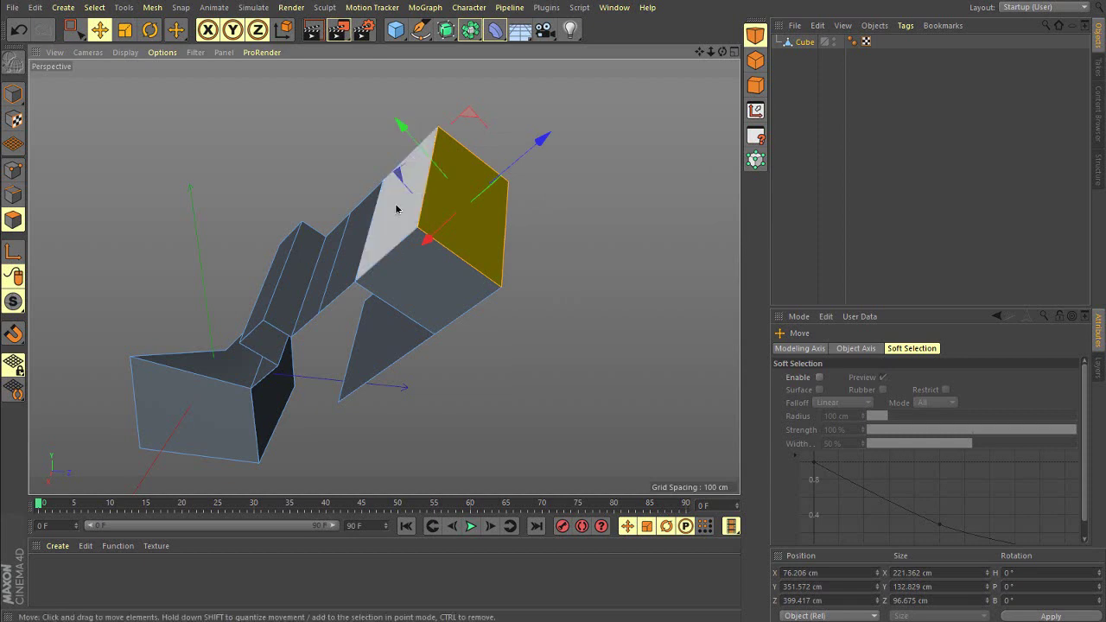
Step: Extrude a side polygon of the new block, and extrude an adjoining polygon sideways into a long arm
left_click_drag(398, 207, 235, 289, "alt")
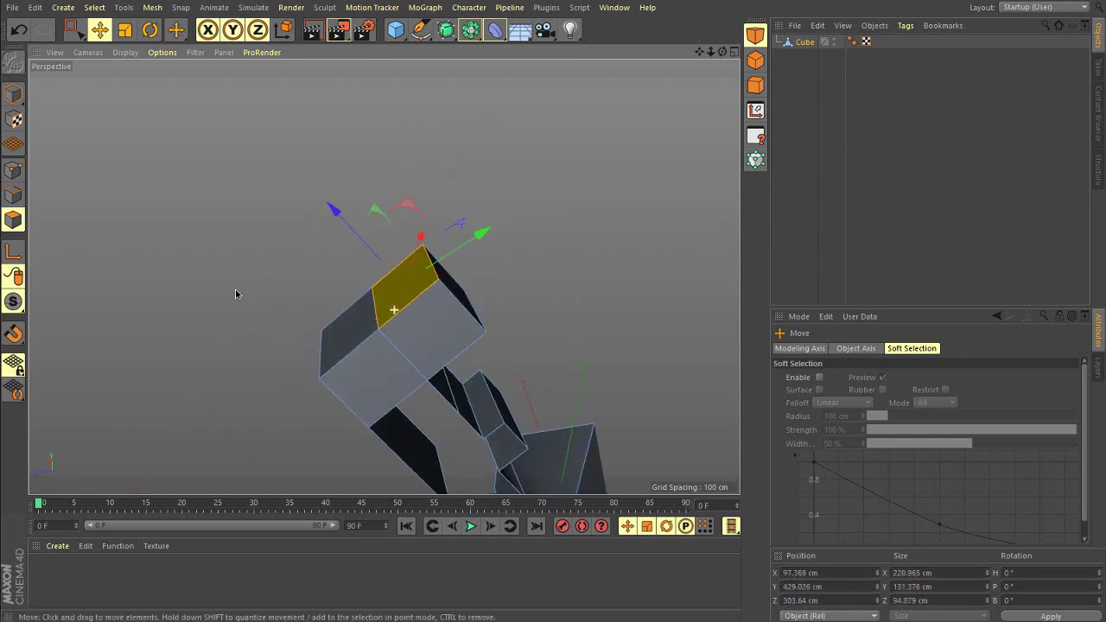
left_click_drag(377, 264, 310, 223)
left_click(358, 263)
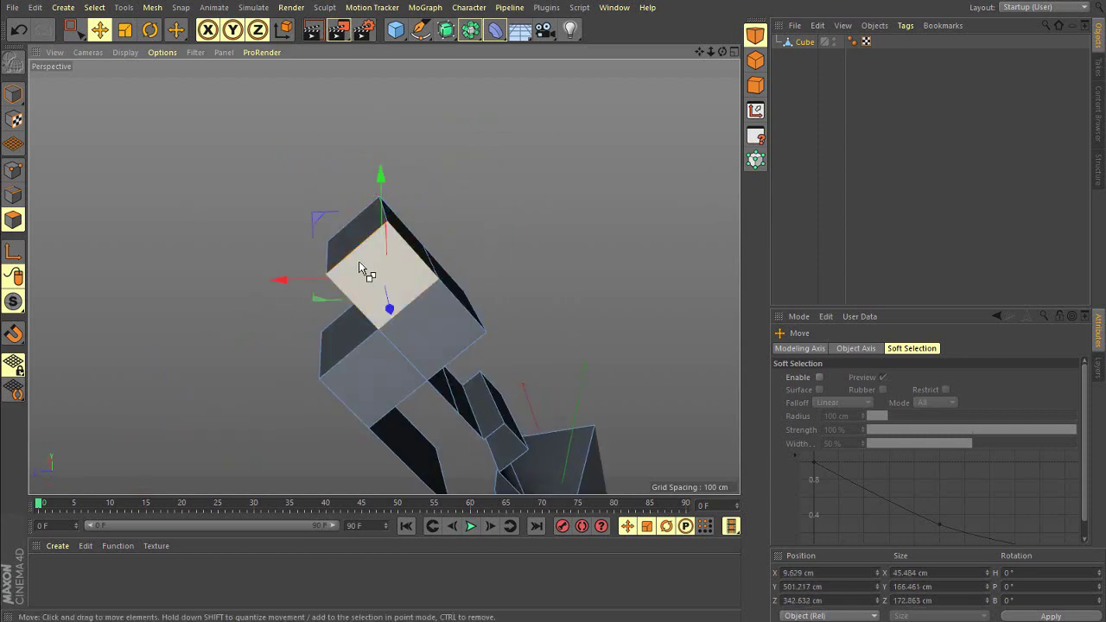
left_click_drag(389, 308, 404, 370)
Step: Select an edge at the arm's end in edge mode, and switch to point mode with the Rectangle Selection tool
middle_click_drag(503, 394, 376, 269, "alt")
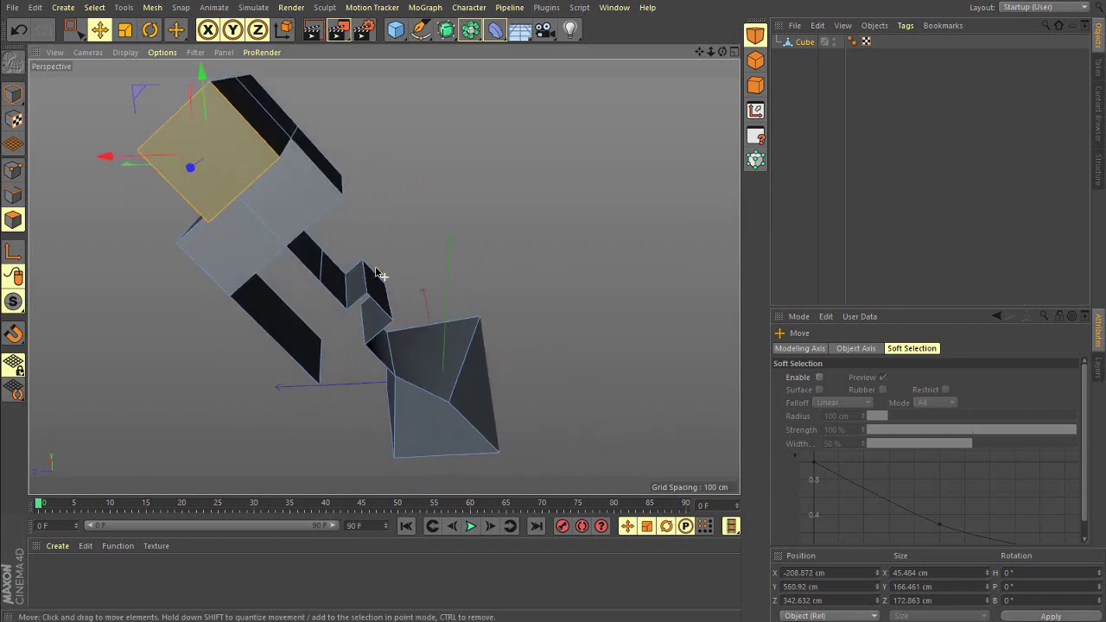
left_click_drag(378, 275, 349, 329, "alt")
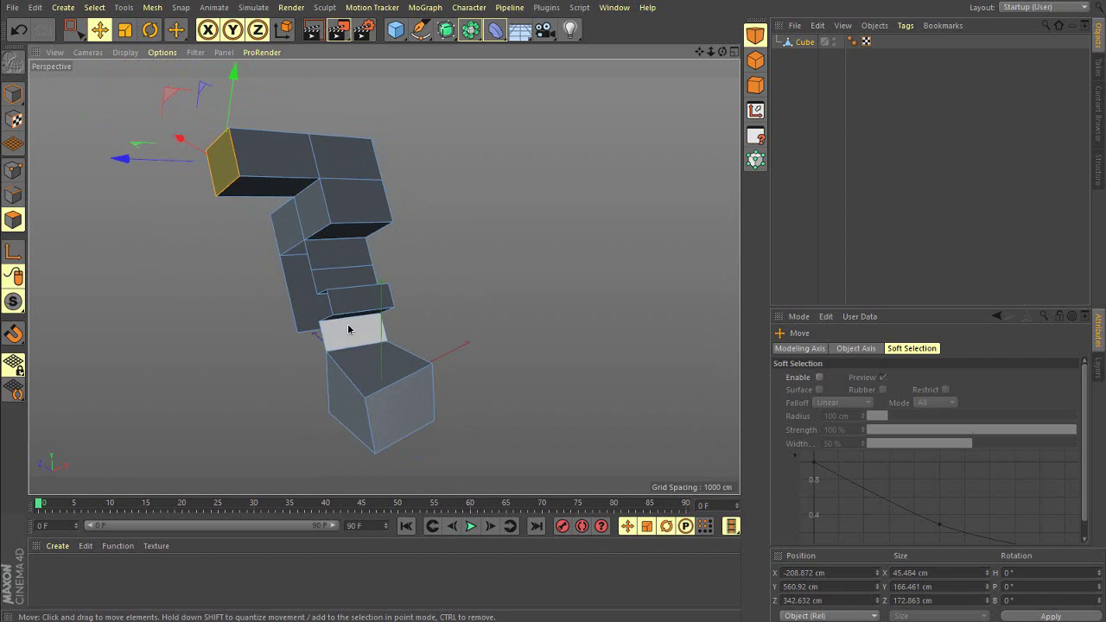
left_click(13, 196)
left_click(223, 174)
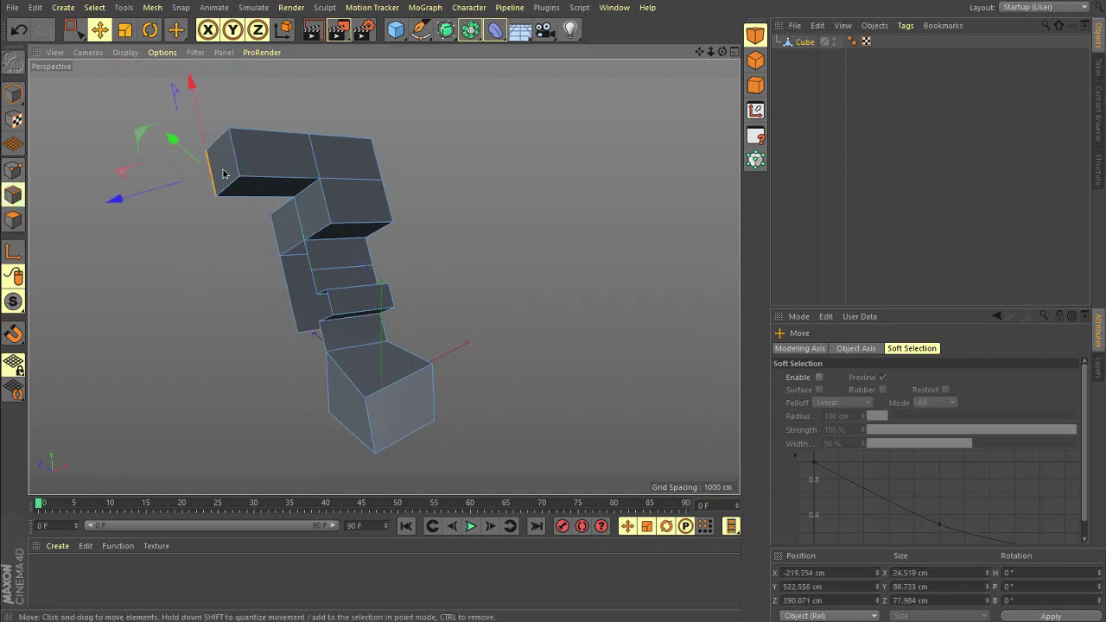
left_click(14, 170)
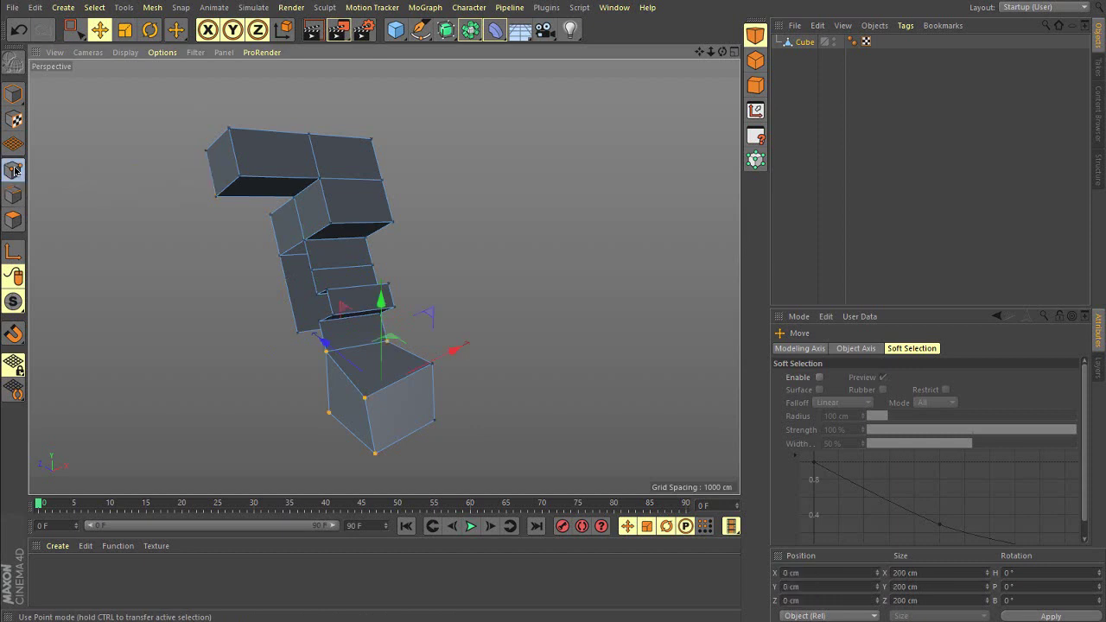
left_click(72, 29)
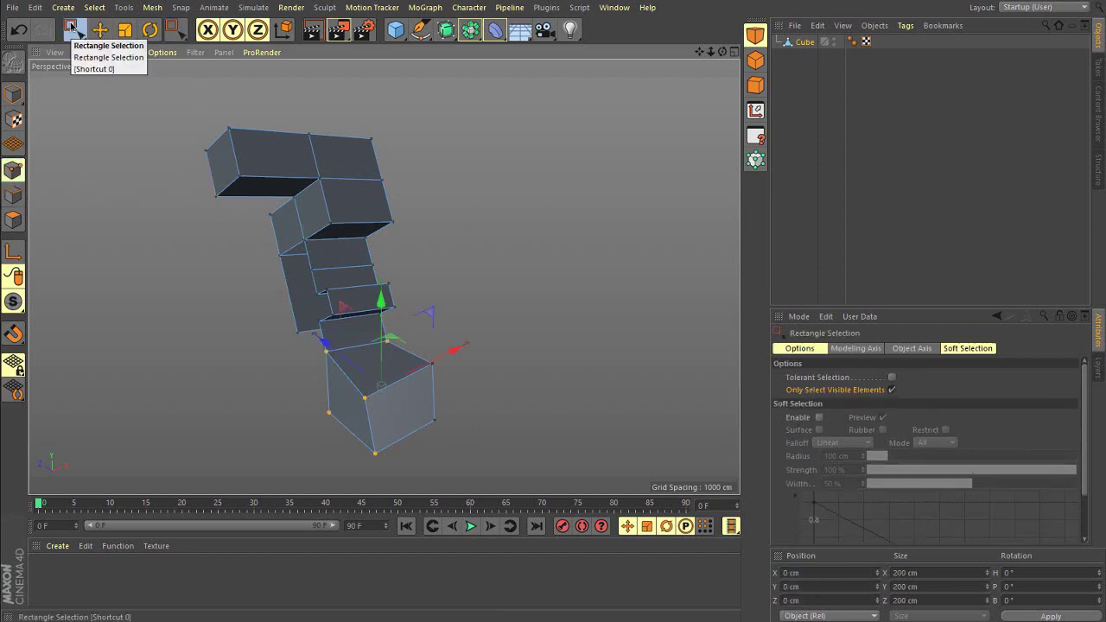